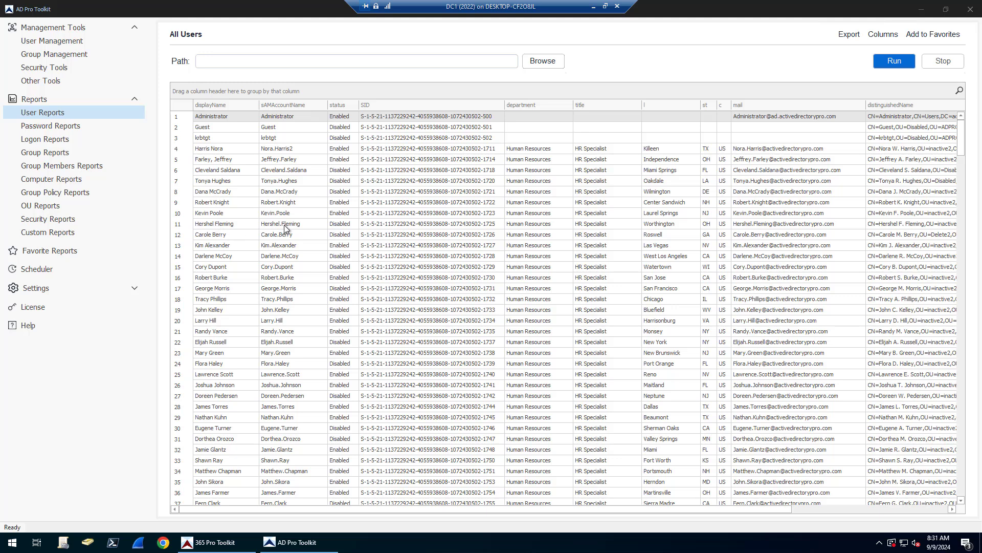
- Leave the All Users results for the User Reports catalogue via the sidebar
{"action": "left_click", "coordinate": [50, 112]}
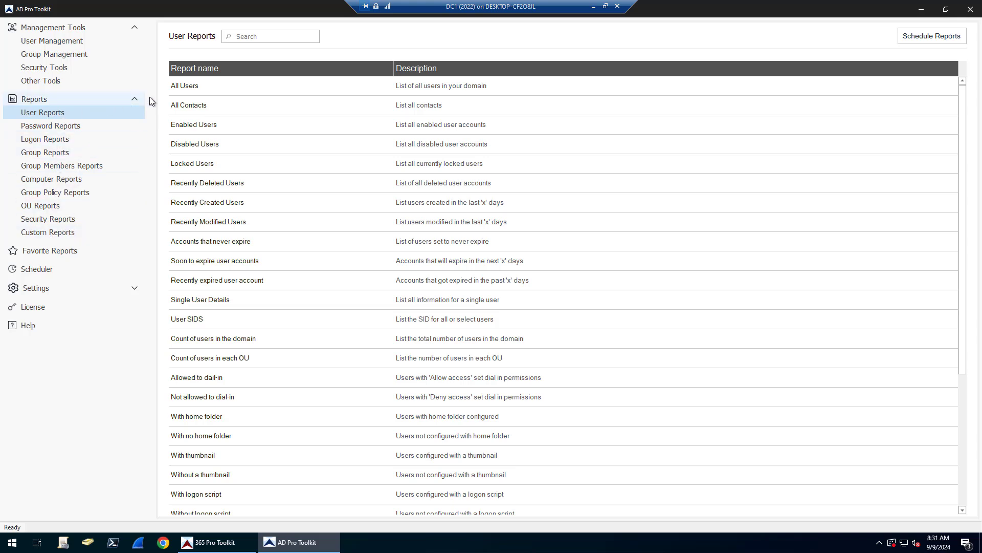
- Open the All Users report, keep the whole domain as its scope, and run it
{"action": "left_click", "coordinate": [192, 88]}
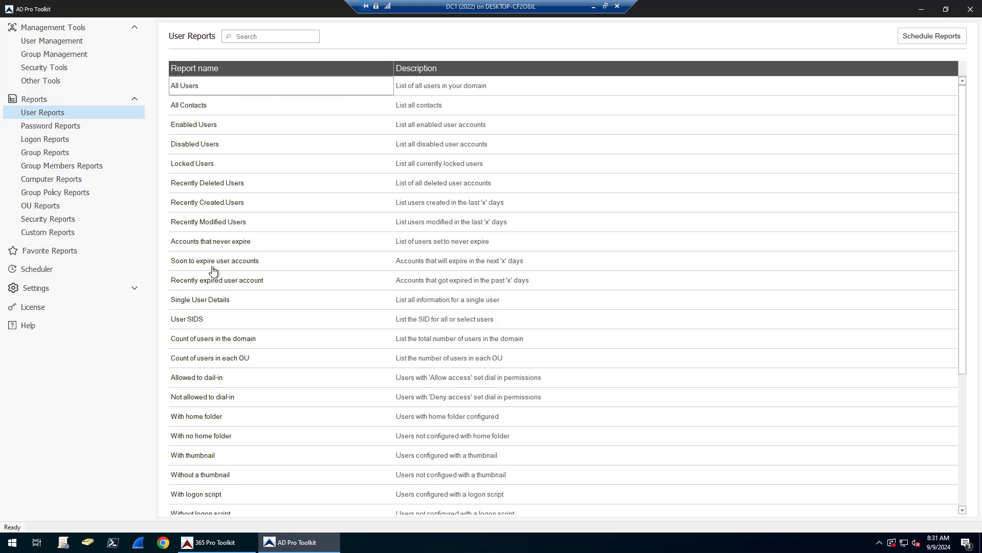
{"action": "double_click", "coordinate": [185, 88]}
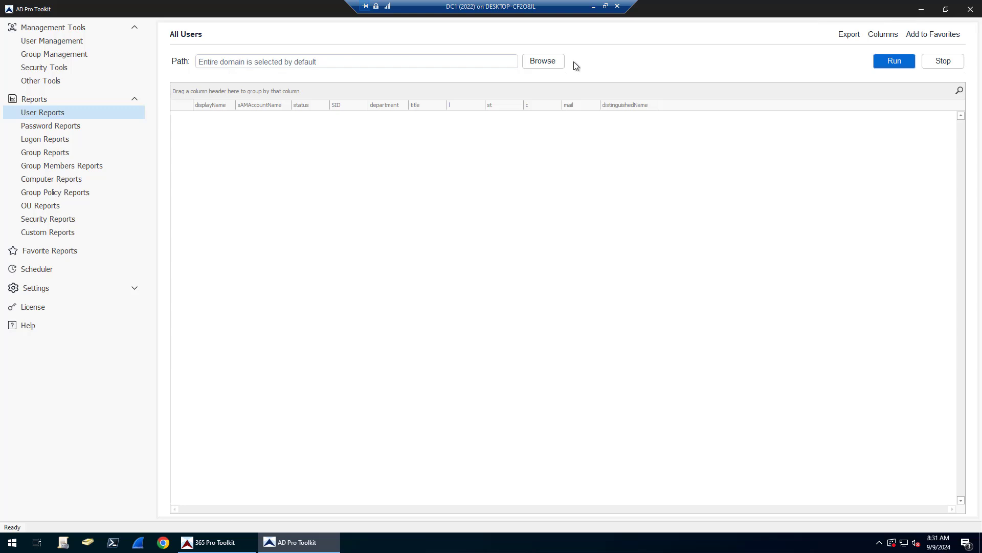
{"action": "left_click", "coordinate": [544, 63]}
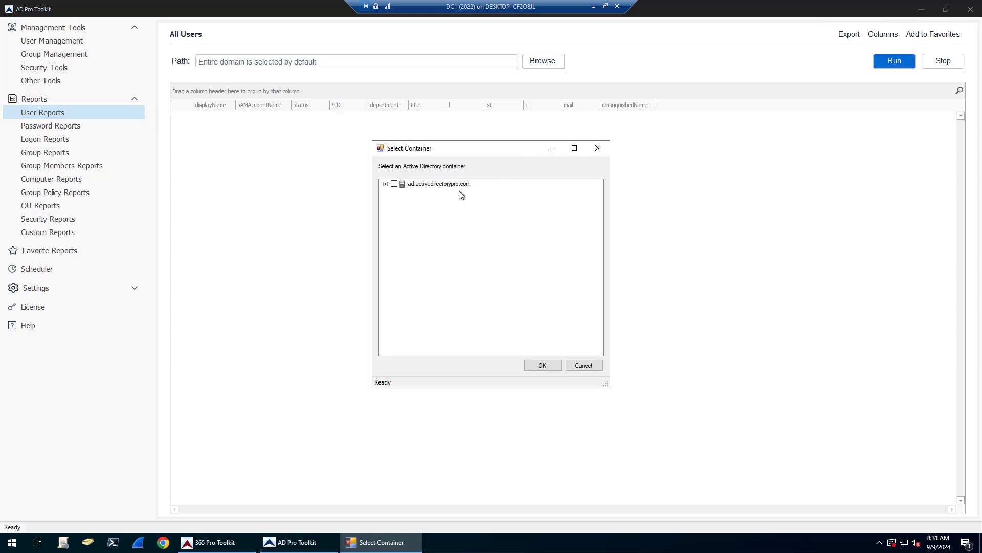
{"action": "left_click", "coordinate": [386, 184]}
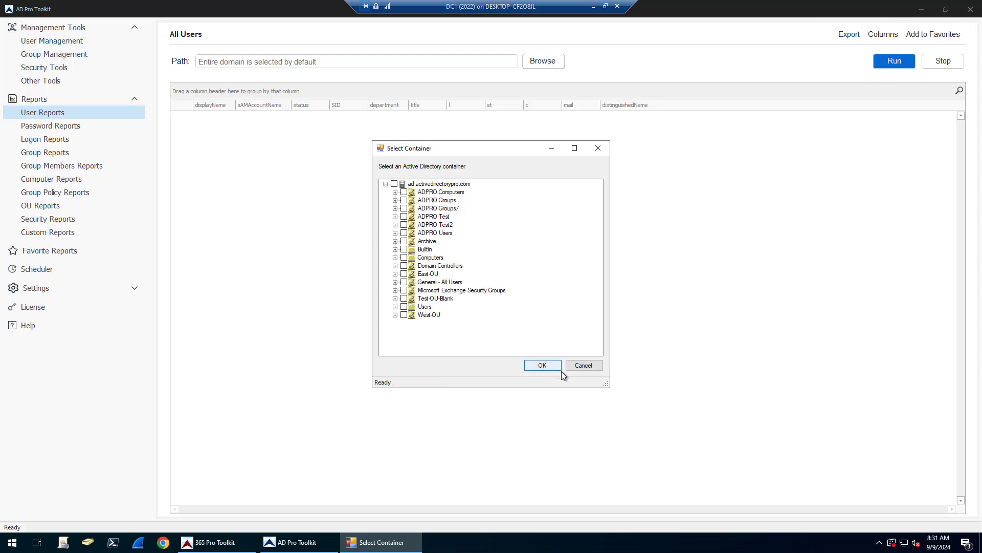
{"action": "left_click", "coordinate": [582, 366]}
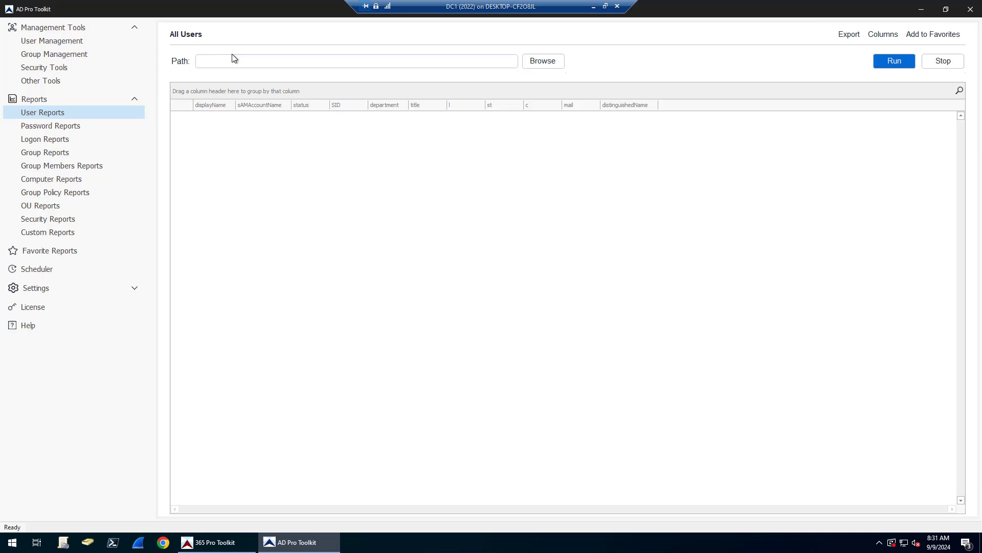
{"action": "left_click", "coordinate": [895, 62]}
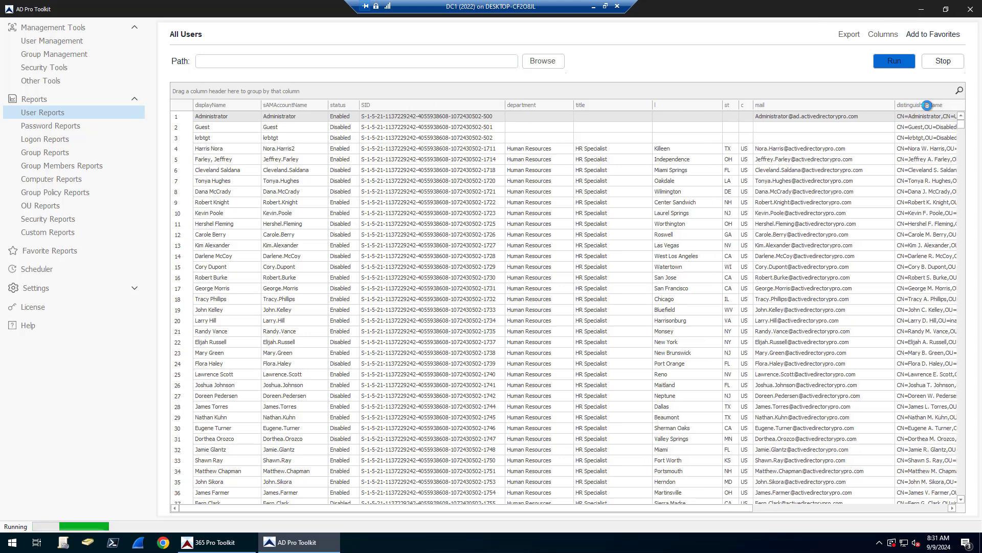
- Stop the report and add telephoneNumber and streetAddress columns, giving 13 attributes in total
{"action": "left_click", "coordinate": [943, 60]}
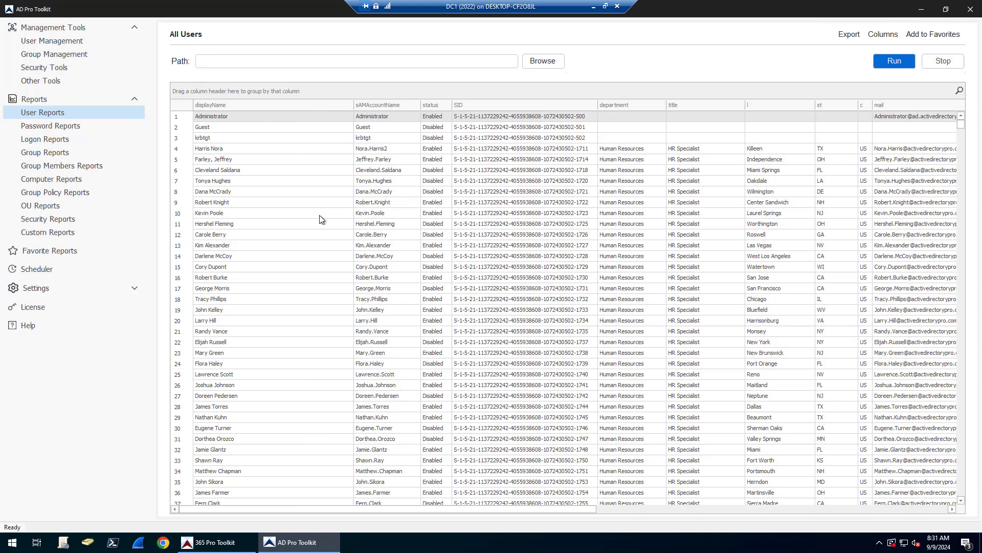
{"action": "left_click", "coordinate": [885, 34]}
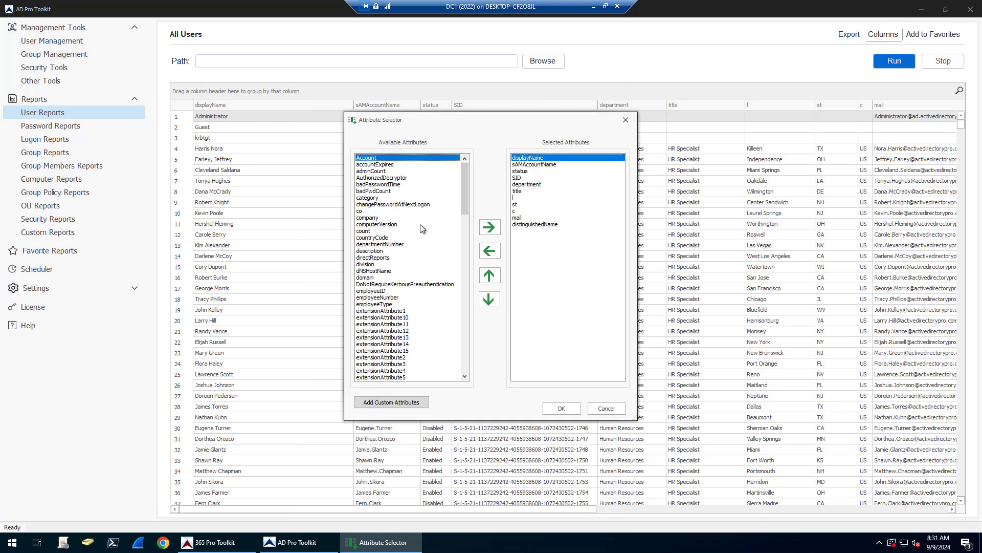
{"action": "left_click_drag", "start_coordinate": [465, 173], "coordinate": [462, 329]}
{"action": "left_click", "coordinate": [377, 277]}
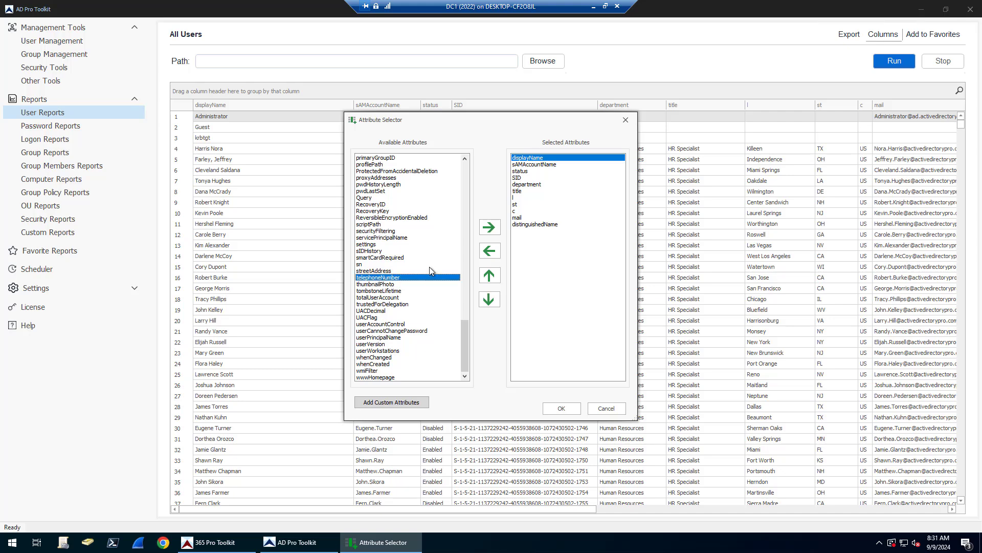
{"action": "left_click", "coordinate": [489, 227]}
{"action": "scroll", "coordinate": [388, 358], "scroll_direction": "down", "scroll_amount": 1}
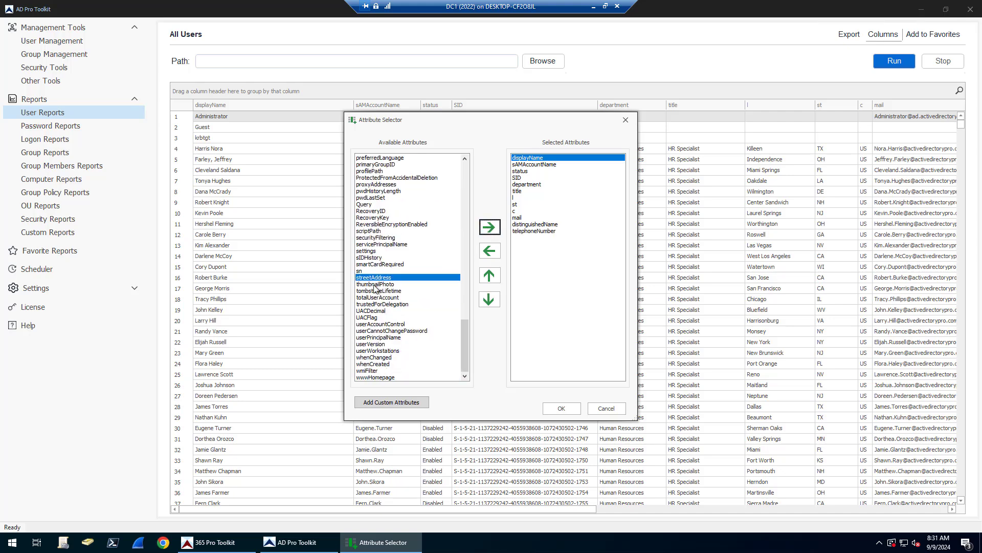
{"action": "left_click", "coordinate": [489, 227]}
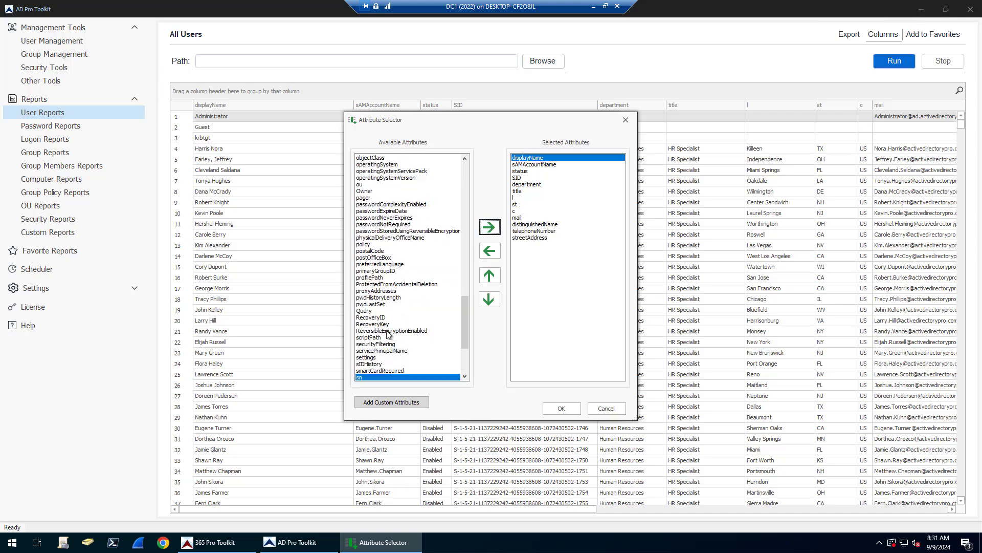
{"action": "scroll", "coordinate": [376, 285], "scroll_direction": "down", "scroll_amount": 2}
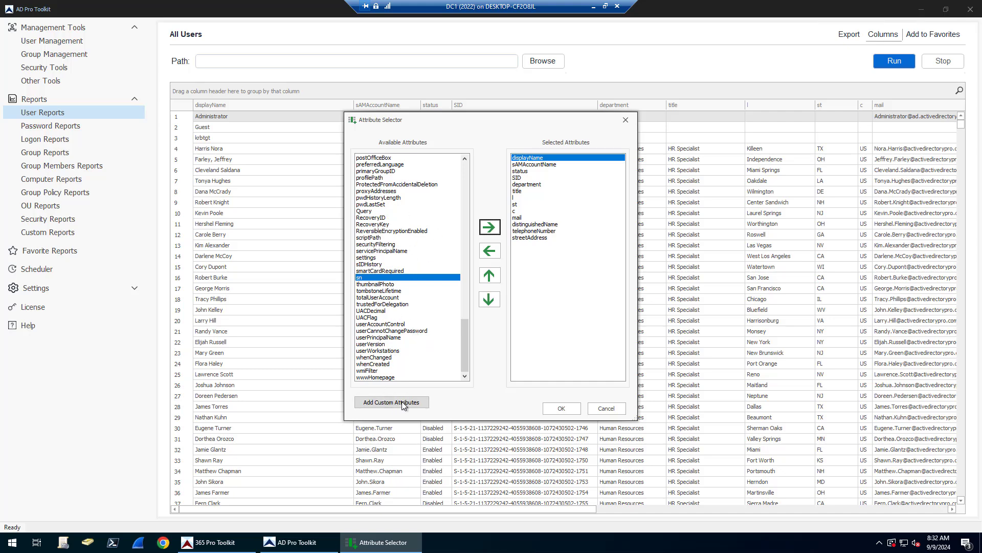
{"action": "left_click", "coordinate": [558, 406]}
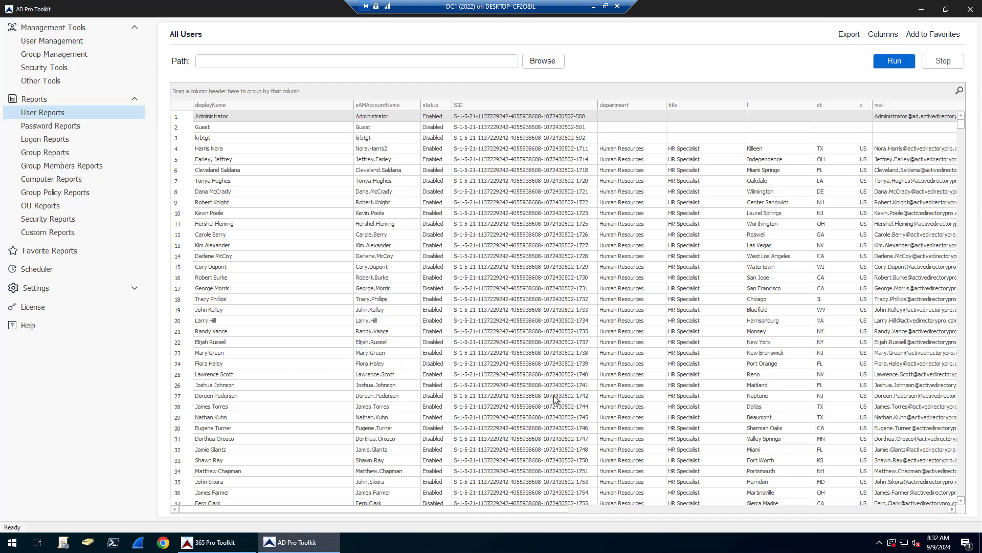
- Search the All Users results for 'dan', then clear the search
{"action": "left_click", "coordinate": [960, 92]}
{"action": "left_click", "coordinate": [960, 92]}
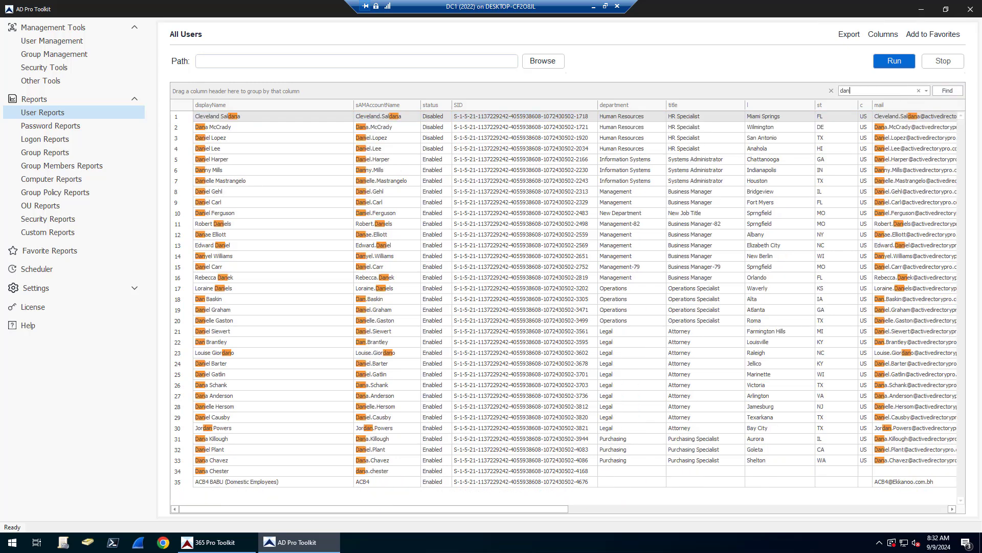
{"action": "left_click", "coordinate": [919, 91]}
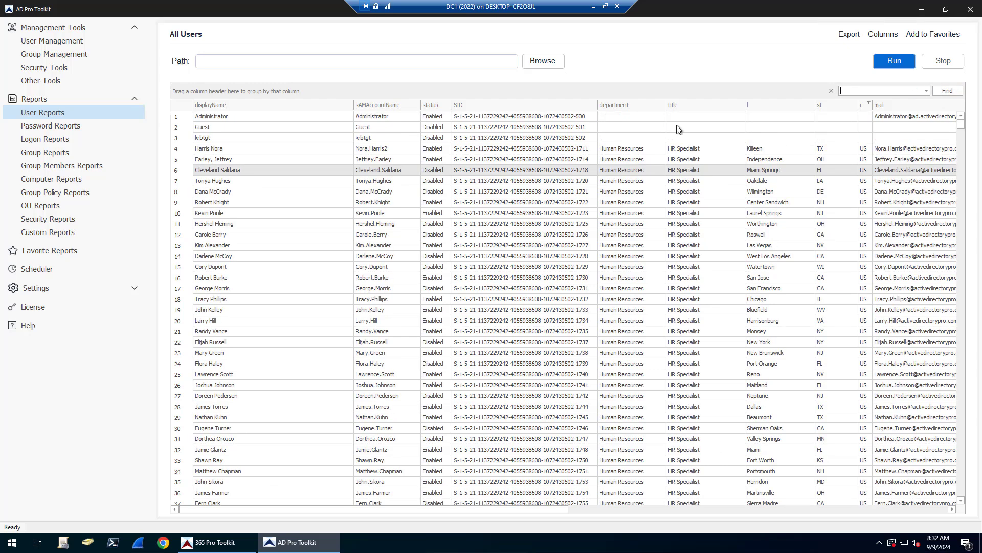
- Dismiss the sAMAccountName filter and Filter Editor unfiltered, returning to the User Reports catalogue
{"action": "left_click", "coordinate": [419, 106]}
{"action": "left_click", "coordinate": [417, 104]}
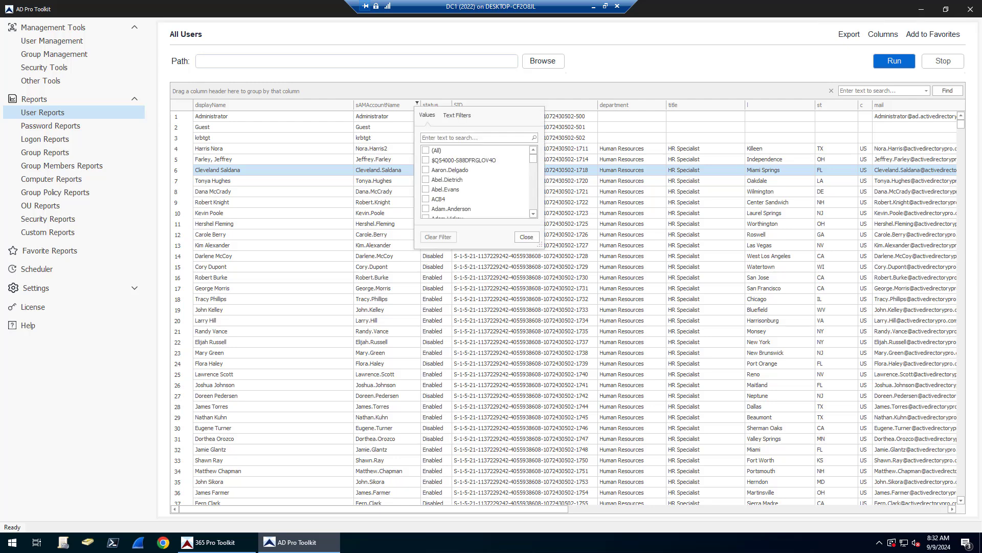
{"action": "left_click", "coordinate": [518, 238]}
{"action": "right_click", "coordinate": [396, 107]}
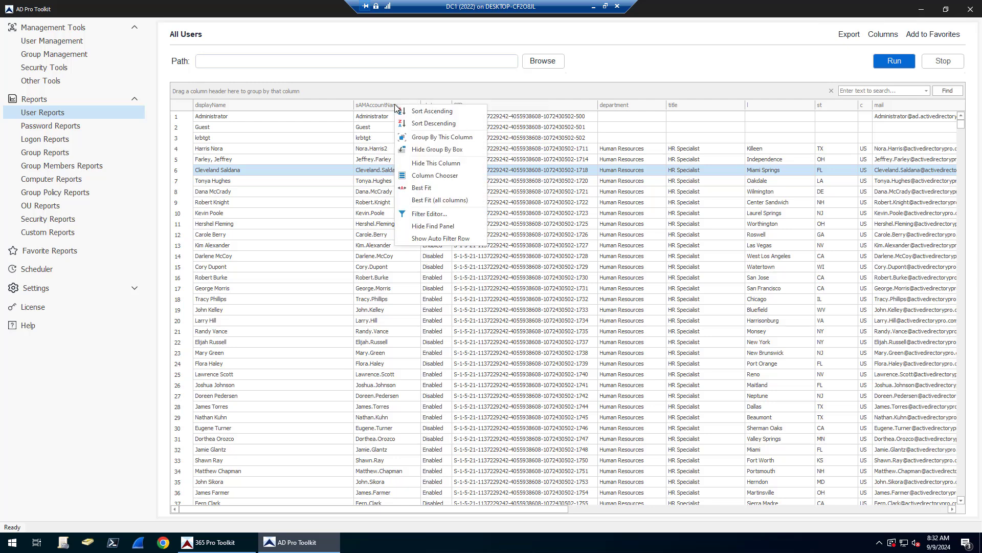
{"action": "left_click", "coordinate": [443, 213]}
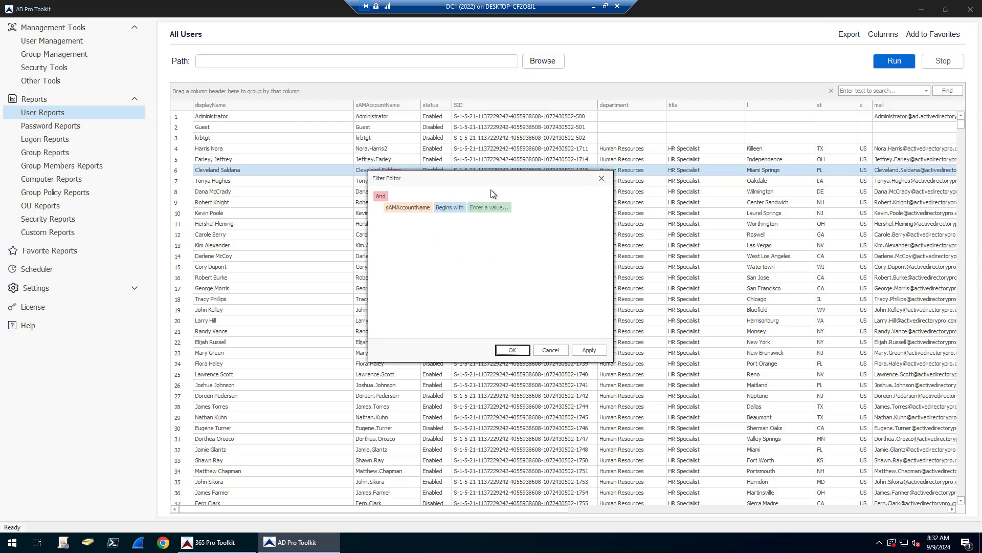
{"action": "left_click", "coordinate": [549, 350]}
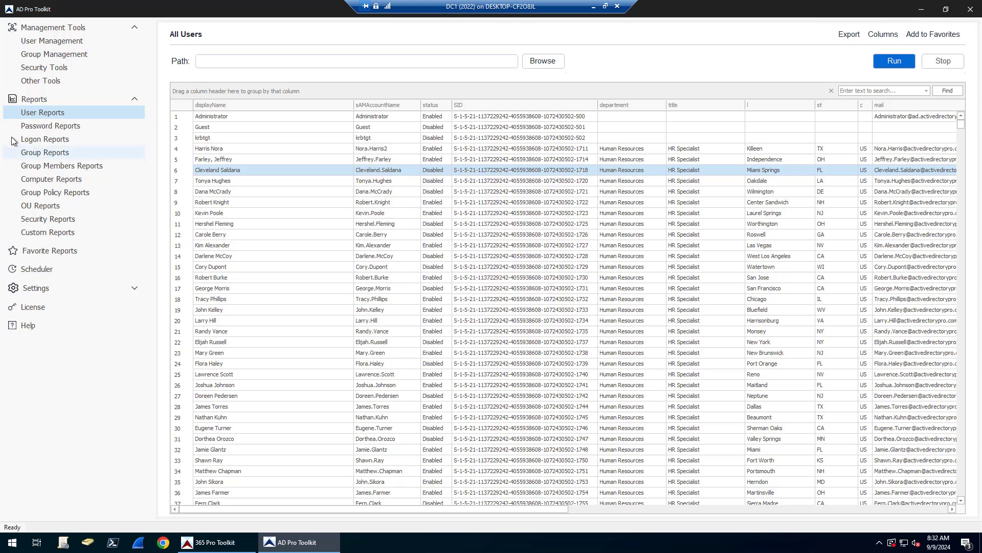
{"action": "left_click", "coordinate": [29, 112]}
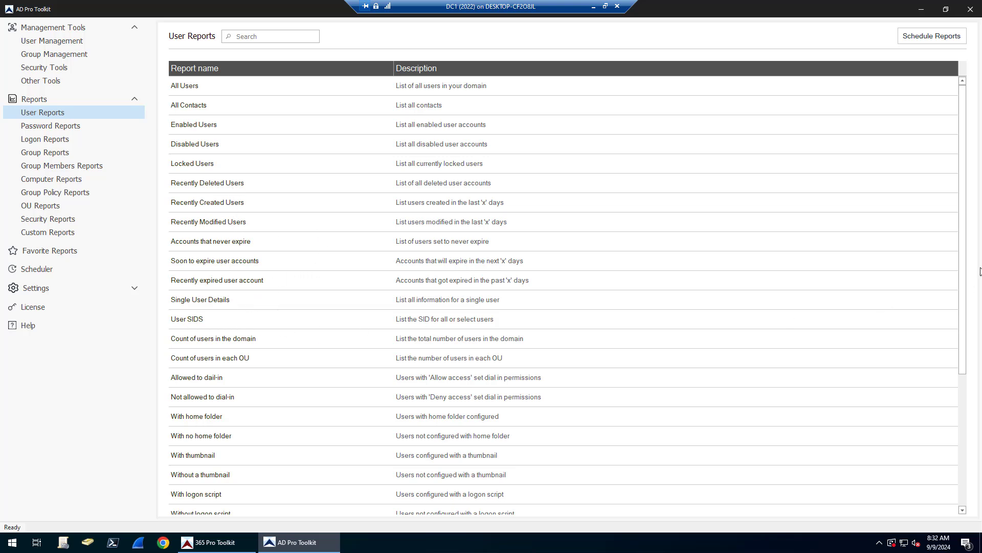
{"action": "left_click_drag", "start_coordinate": [962, 240], "coordinate": [962, 367]}
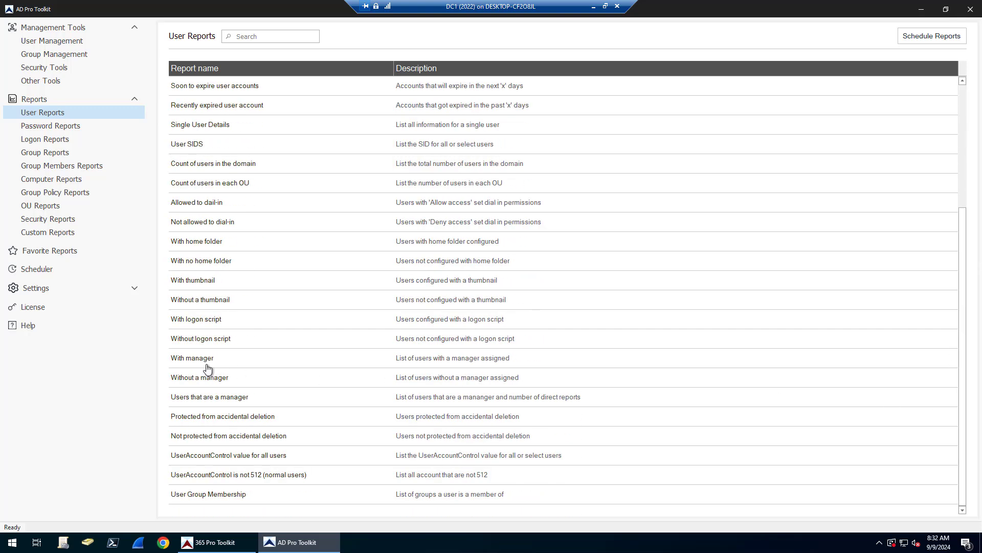
- Briefly run Users with old password, then open Password expires soon with a 30-day window
{"action": "left_click", "coordinate": [28, 126]}
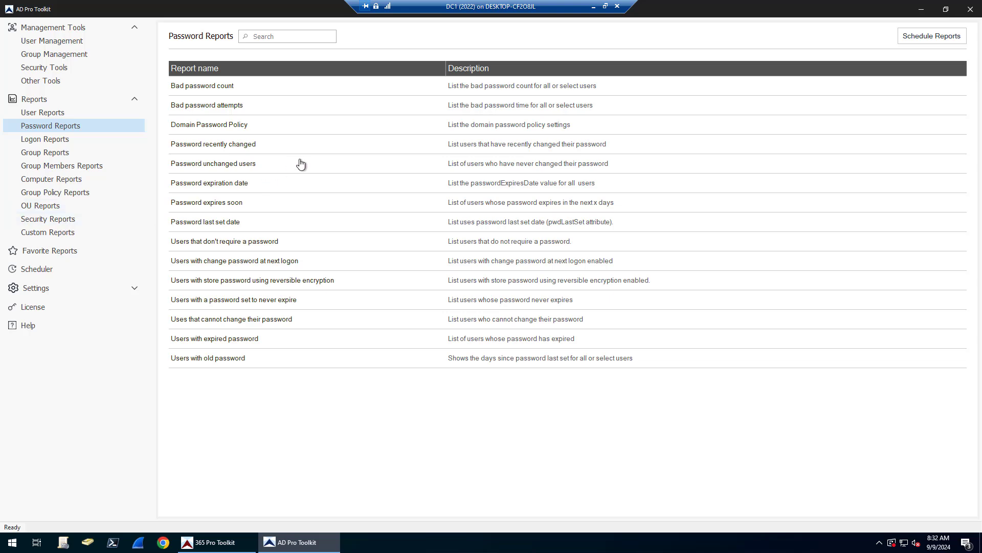
{"action": "left_click", "coordinate": [207, 360]}
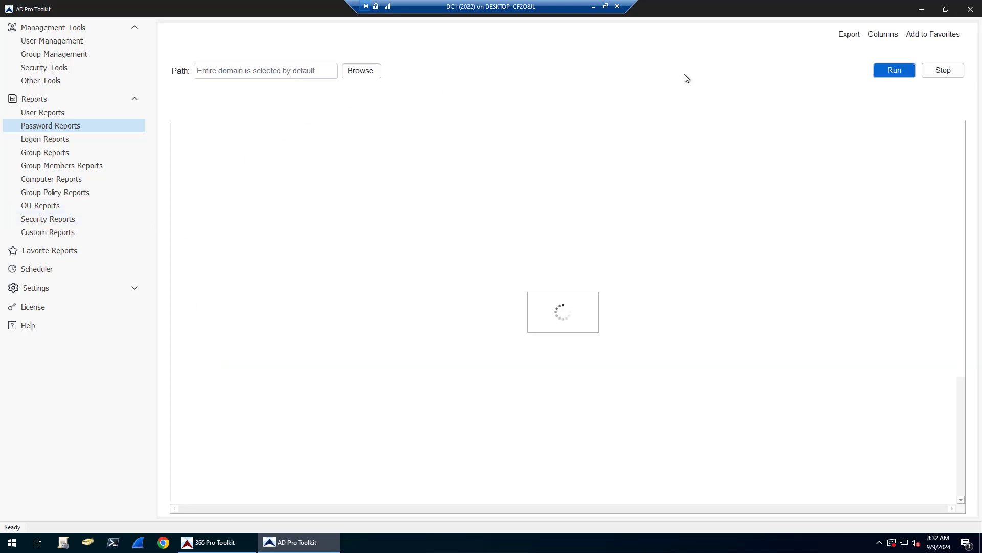
{"action": "left_click", "coordinate": [886, 69]}
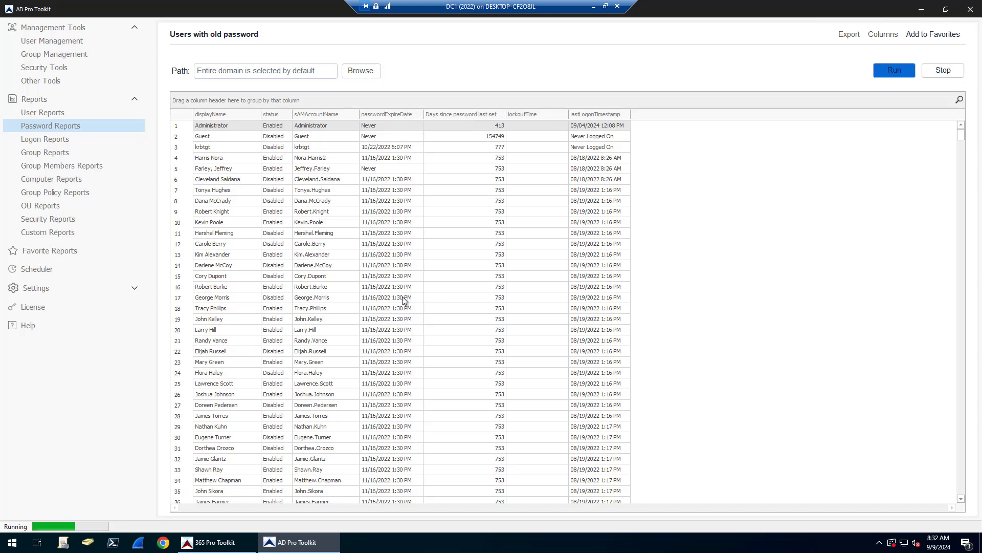
{"action": "left_click", "coordinate": [947, 72]}
{"action": "left_click", "coordinate": [37, 127]}
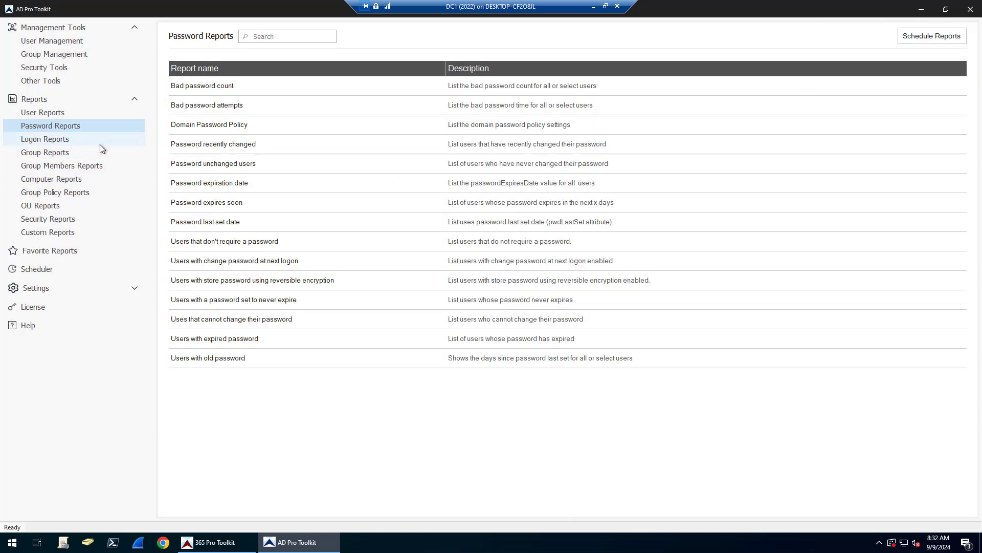
{"action": "double_click", "coordinate": [220, 205]}
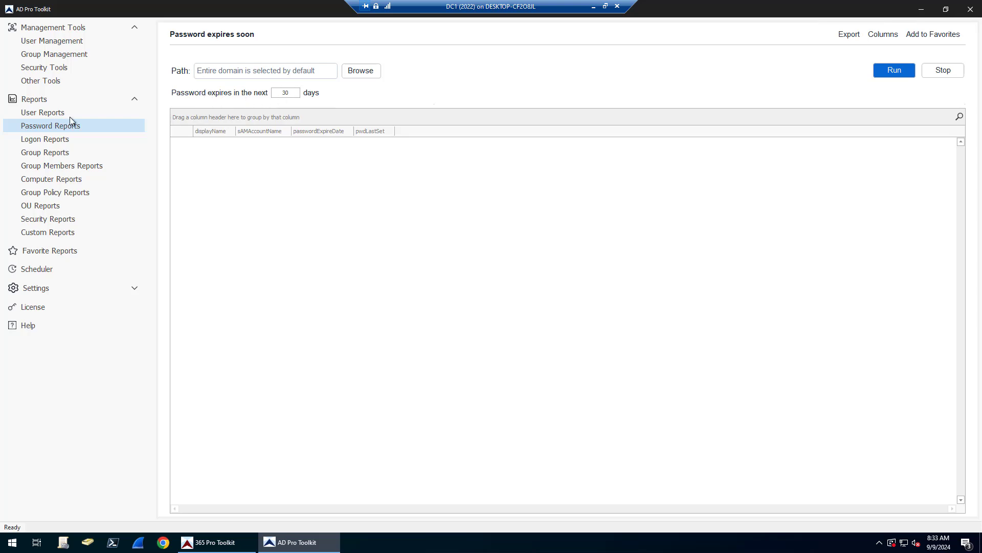
- Under Group Members Reports, run and then stop the Group Members (Single line) report
{"action": "left_click", "coordinate": [46, 140]}
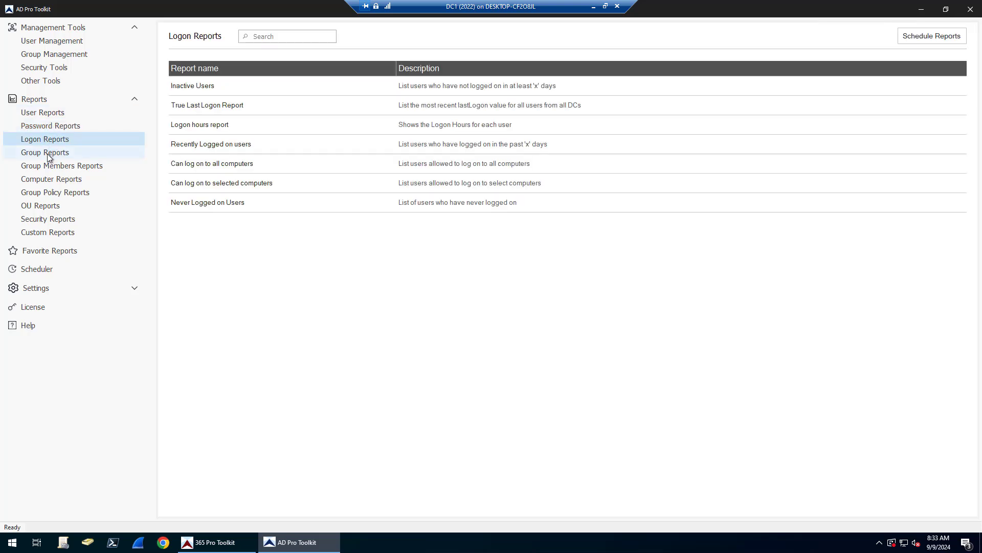
{"action": "left_click", "coordinate": [49, 156]}
{"action": "left_click", "coordinate": [57, 168]}
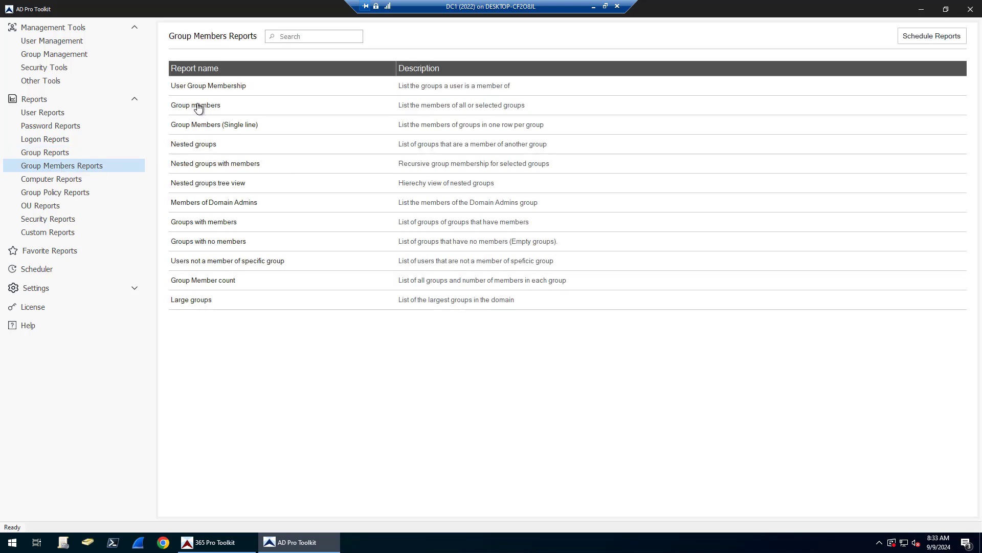
{"action": "left_click", "coordinate": [201, 125]}
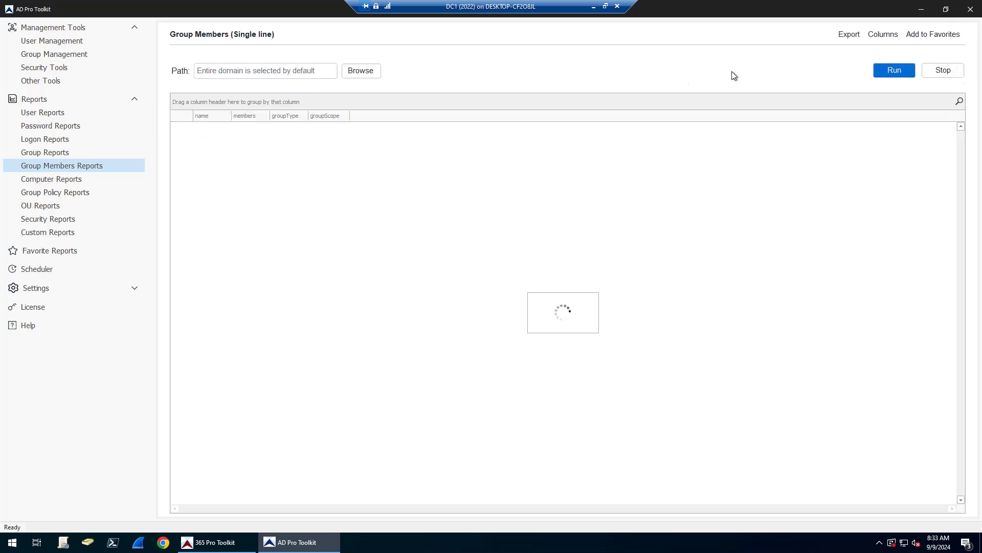
{"action": "left_click", "coordinate": [894, 70]}
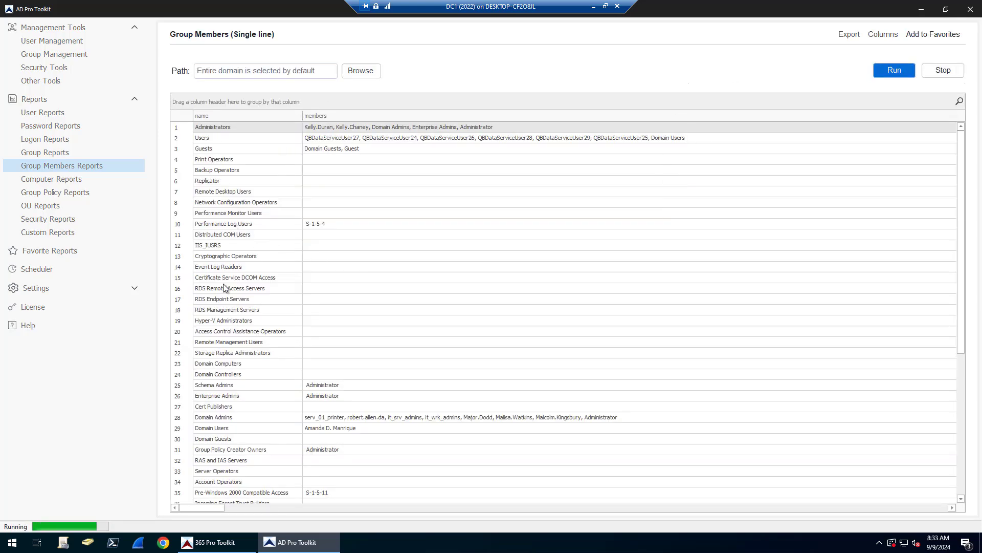
{"action": "scroll", "coordinate": [256, 355], "scroll_direction": "down", "scroll_amount": 8}
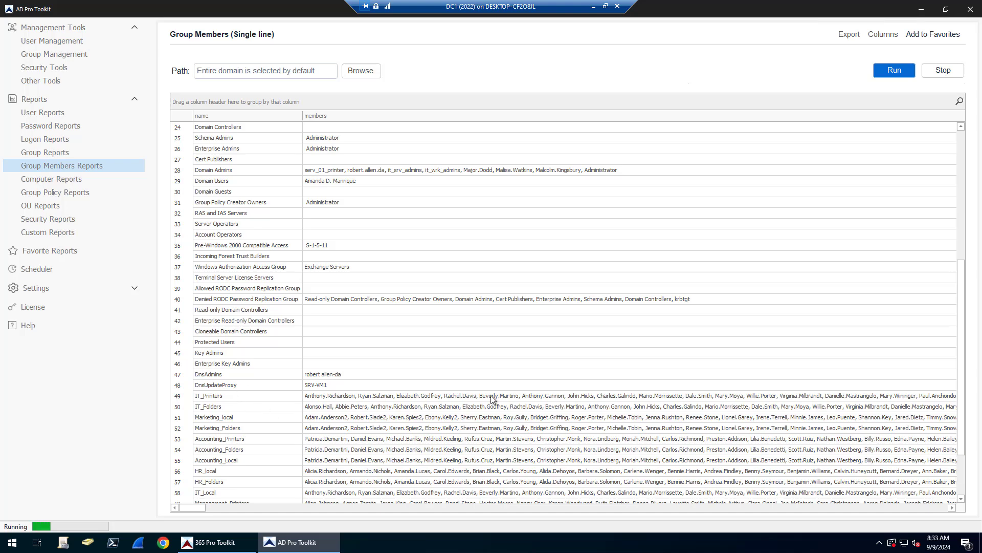
{"action": "left_click", "coordinate": [945, 70]}
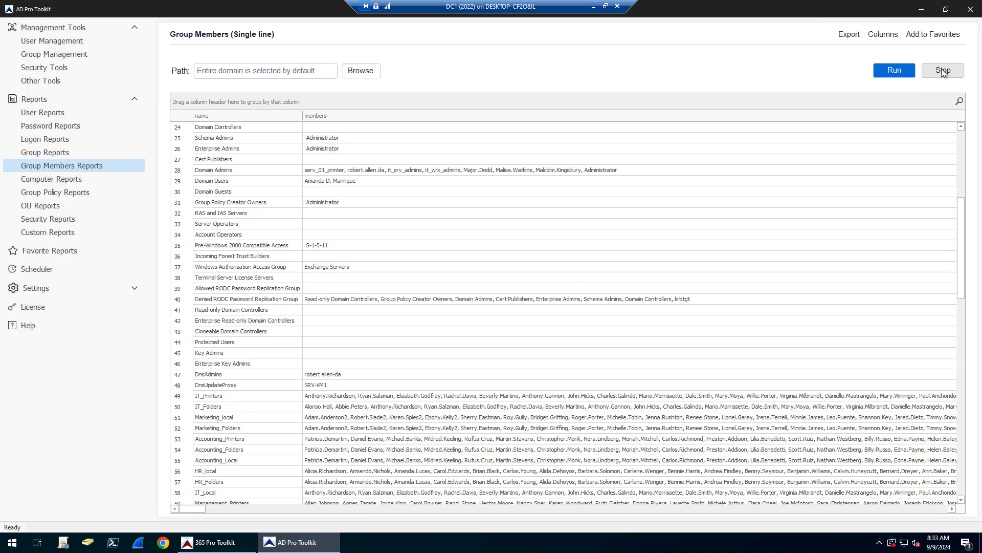
- Show the Custom Reports page listing the five saved reports, including grouptest and My Computers
{"action": "left_click", "coordinate": [41, 232]}
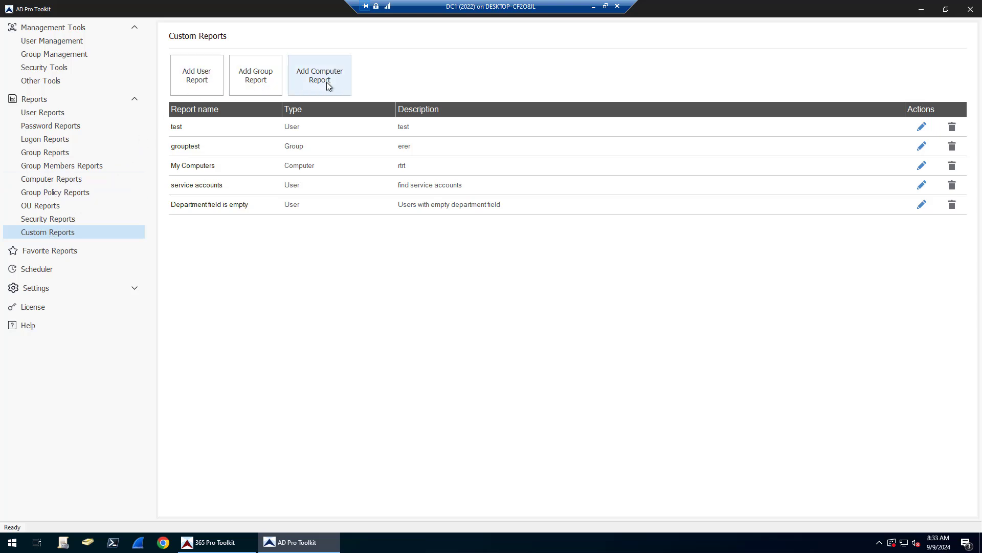
- Start a new custom user report named Test User Report and move to its description
{"action": "left_click", "coordinate": [206, 80]}
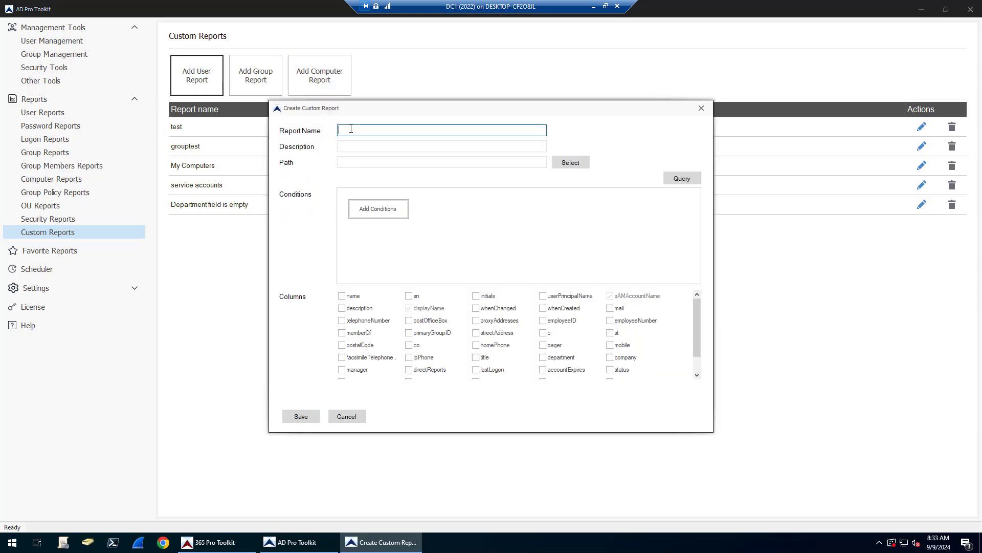
{"action": "type", "text": "Test User Report"}
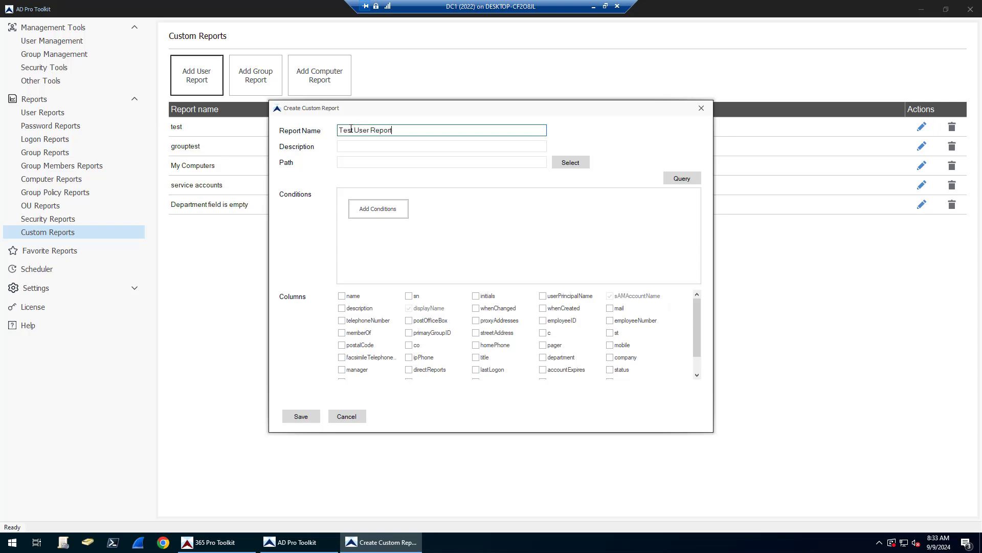
{"action": "left_click", "coordinate": [352, 147]}
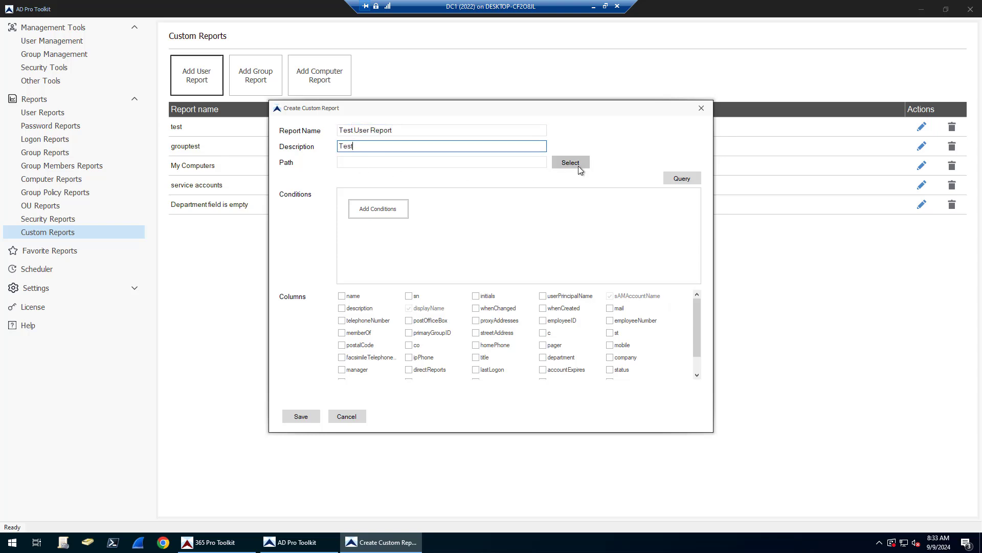
- Add the first condition: department Is Accounting
{"action": "left_click", "coordinate": [377, 213]}
{"action": "left_click", "coordinate": [482, 202]}
{"action": "left_click_drag", "start_coordinate": [481, 218], "coordinate": [484, 257]}
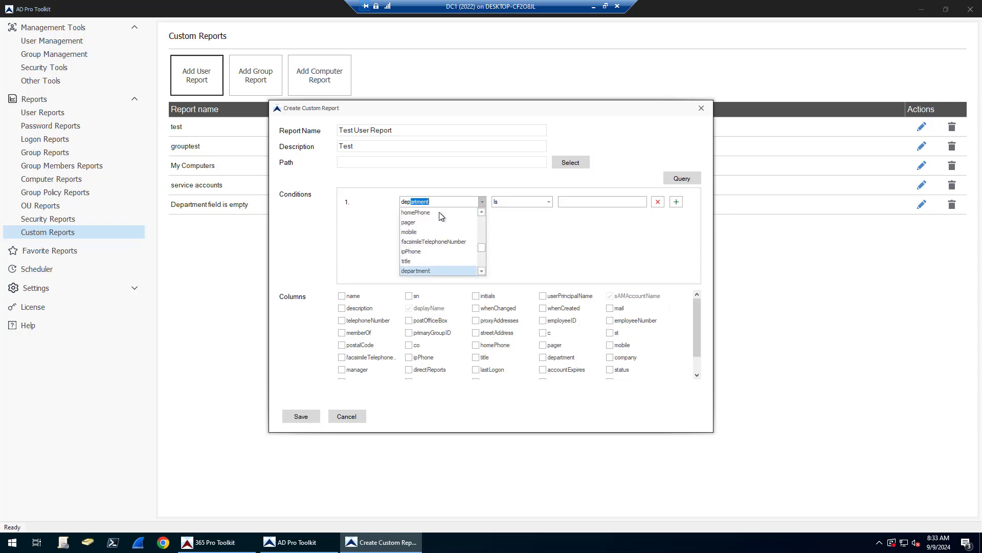
{"action": "type", "text": "depa"}
{"action": "left_click", "coordinate": [428, 270]}
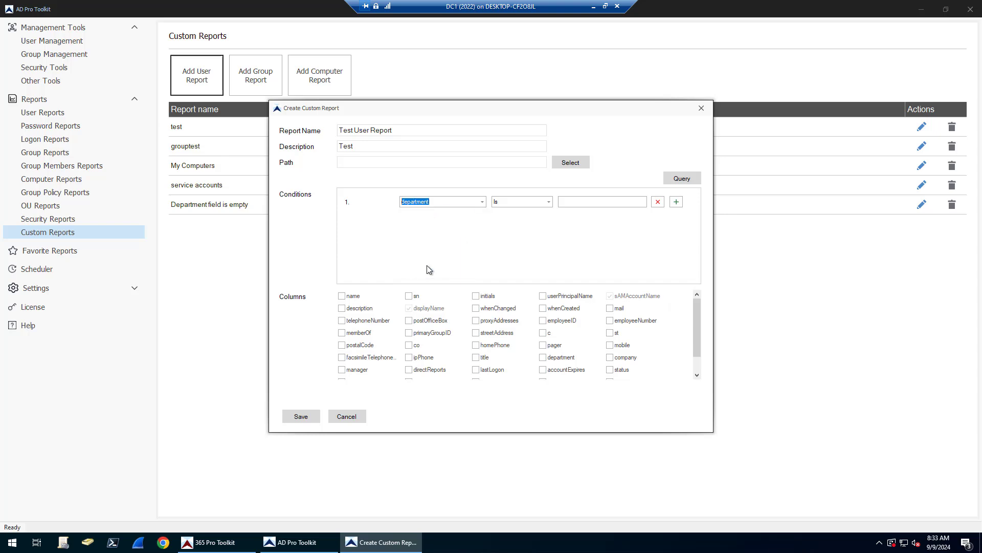
{"action": "left_click", "coordinate": [544, 201]}
{"action": "left_click", "coordinate": [583, 201]}
- Add a second condition joined with AND: status Is Enabled
{"action": "left_click", "coordinate": [675, 202]}
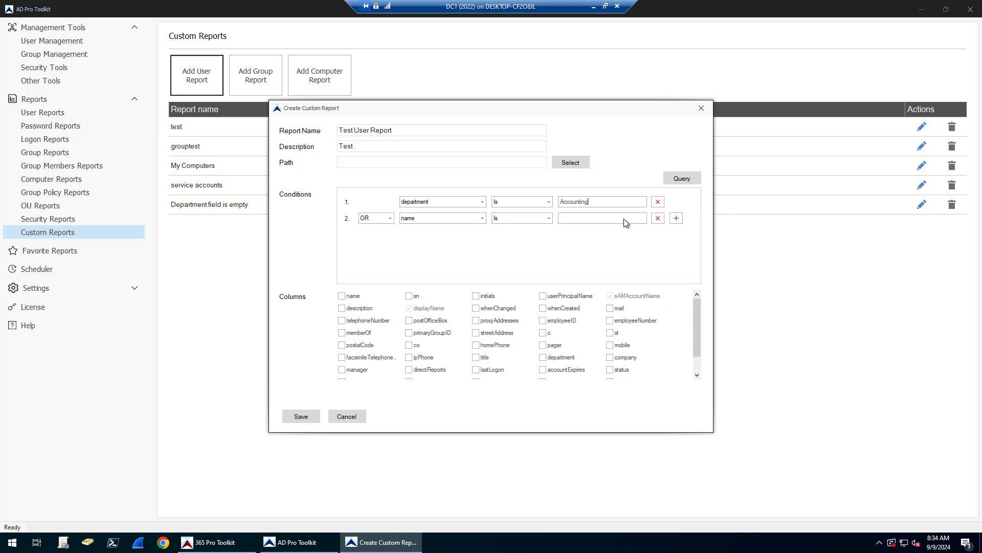
{"action": "left_click", "coordinate": [390, 219]}
{"action": "left_click", "coordinate": [483, 217]}
{"action": "type", "text": "status"}
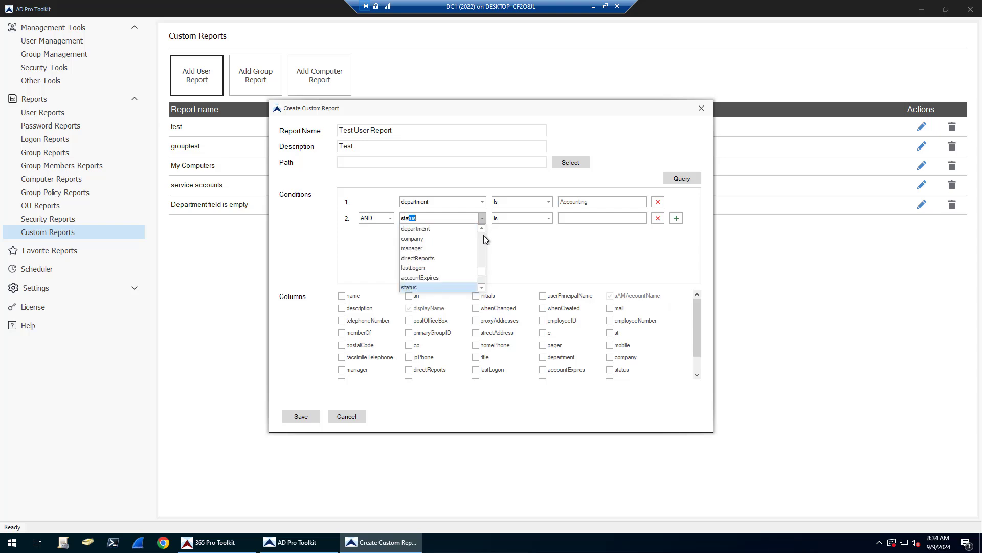
{"action": "left_click", "coordinate": [420, 286]}
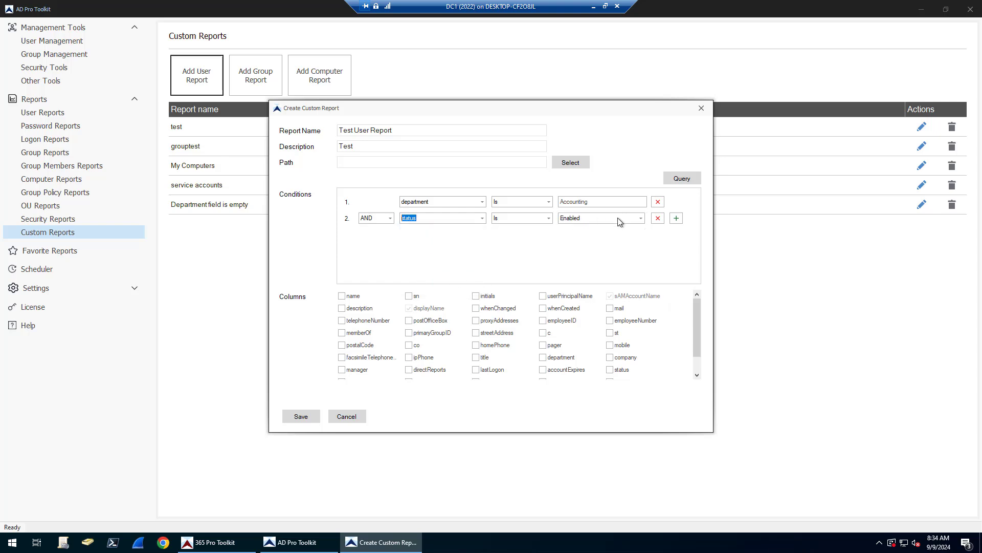
{"action": "left_click_drag", "start_coordinate": [698, 317], "coordinate": [696, 330]}
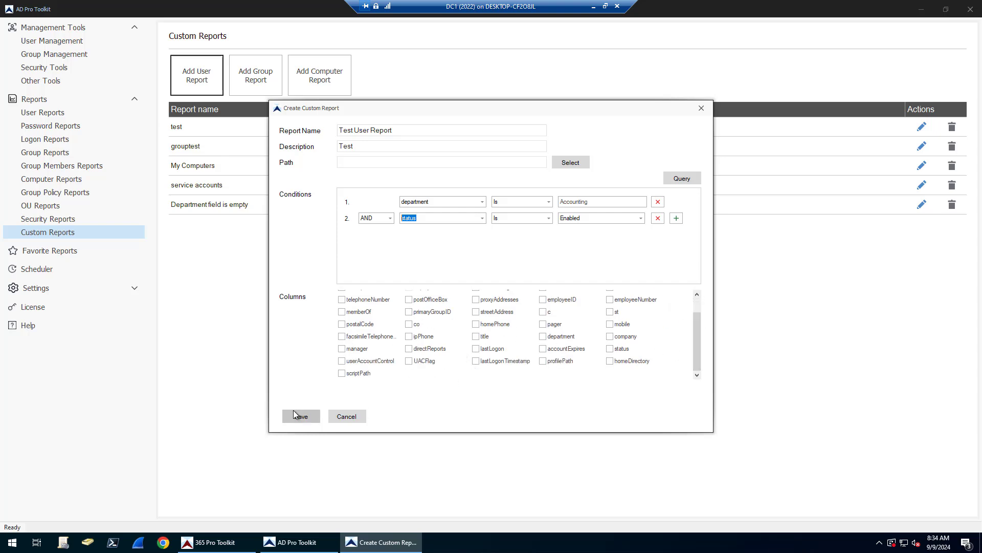
- Cancel the unsaved Test User Report draft and run the Department field is empty report
{"action": "left_click", "coordinate": [349, 418]}
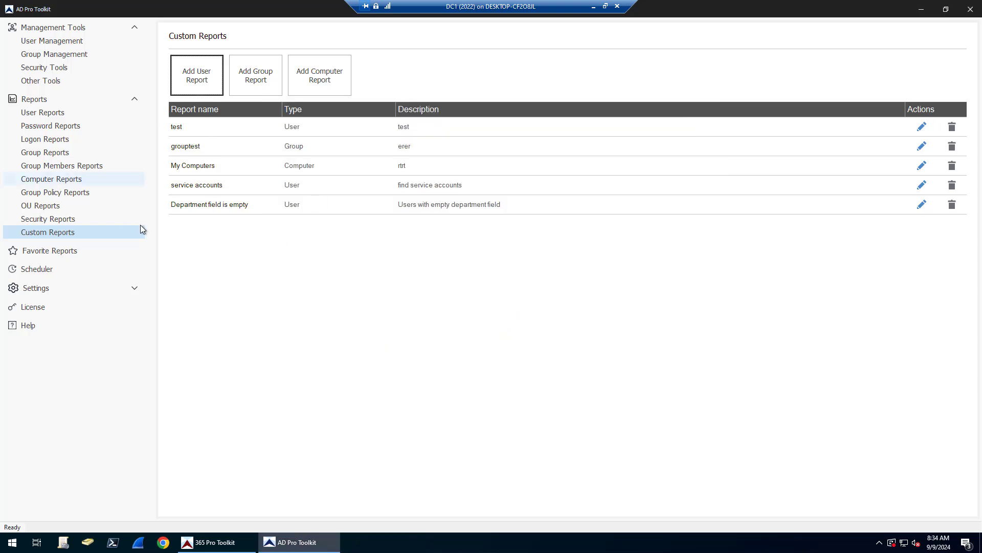
{"action": "double_click", "coordinate": [195, 206]}
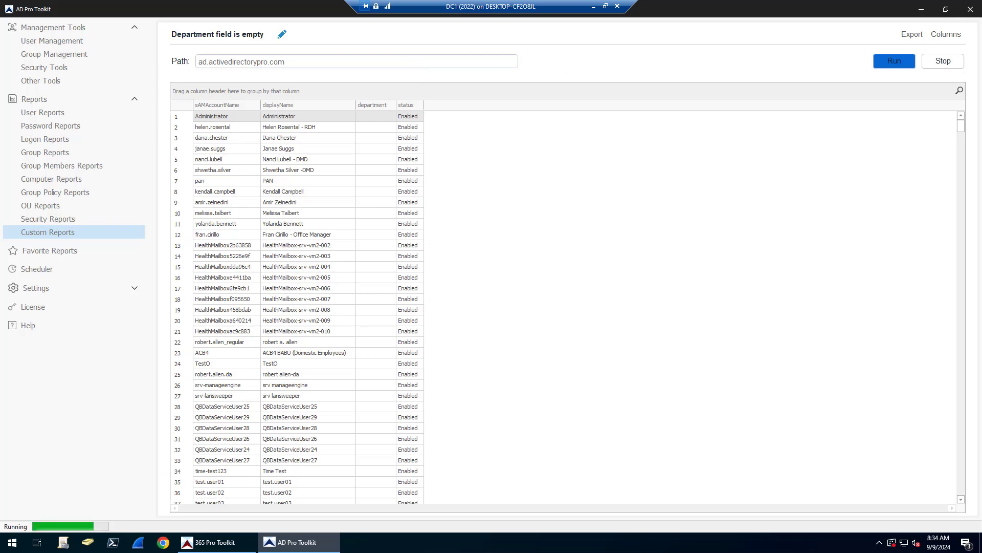
- Run Unlinked GPOs, listing GPOs from PSRemoting to test15, then return to Group Policy Reports
{"action": "left_click", "coordinate": [44, 192]}
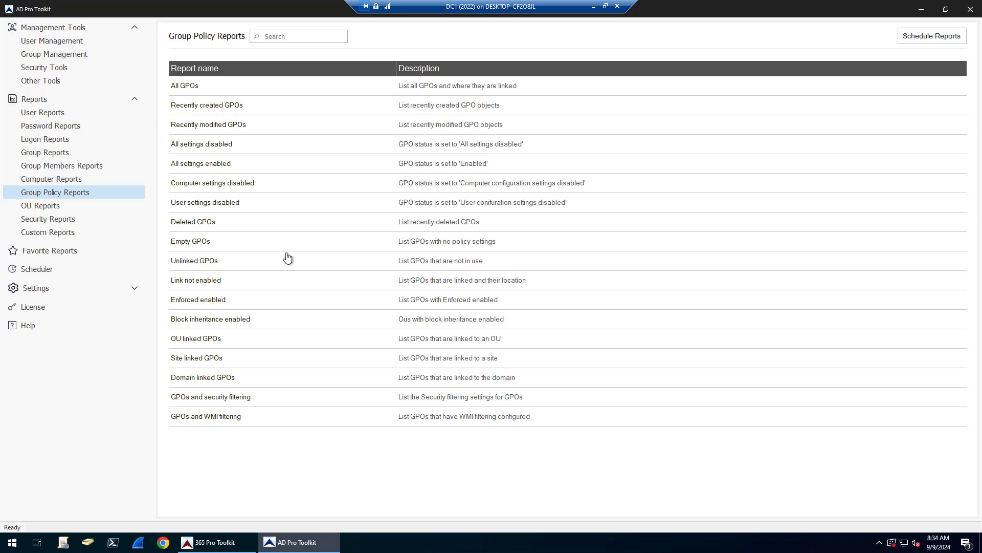
{"action": "left_click", "coordinate": [204, 264]}
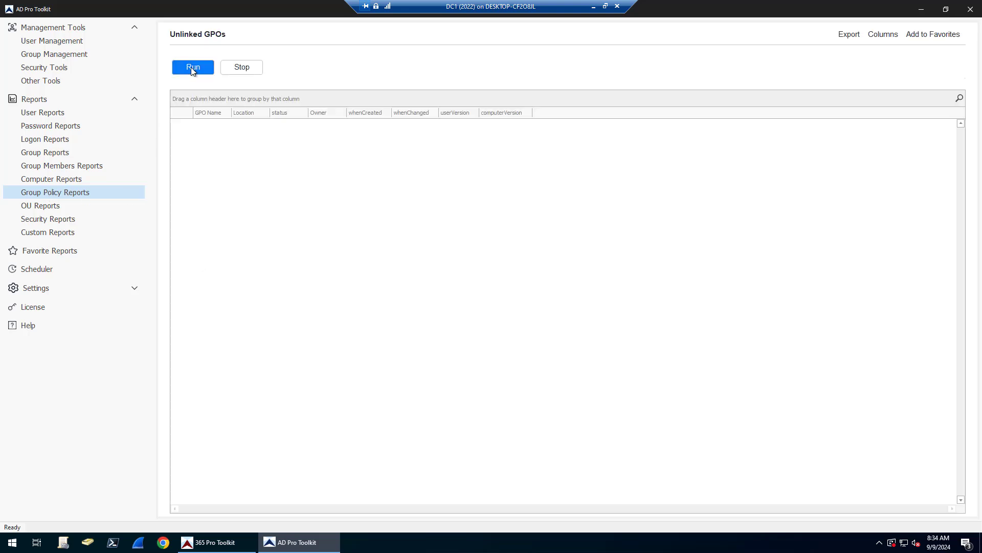
{"action": "left_click", "coordinate": [194, 69]}
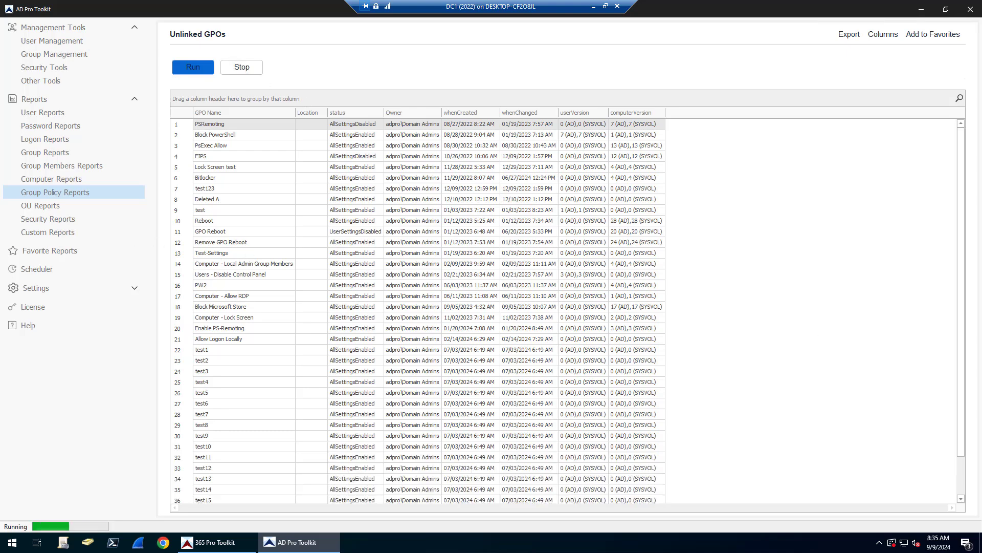
{"action": "left_click", "coordinate": [56, 192]}
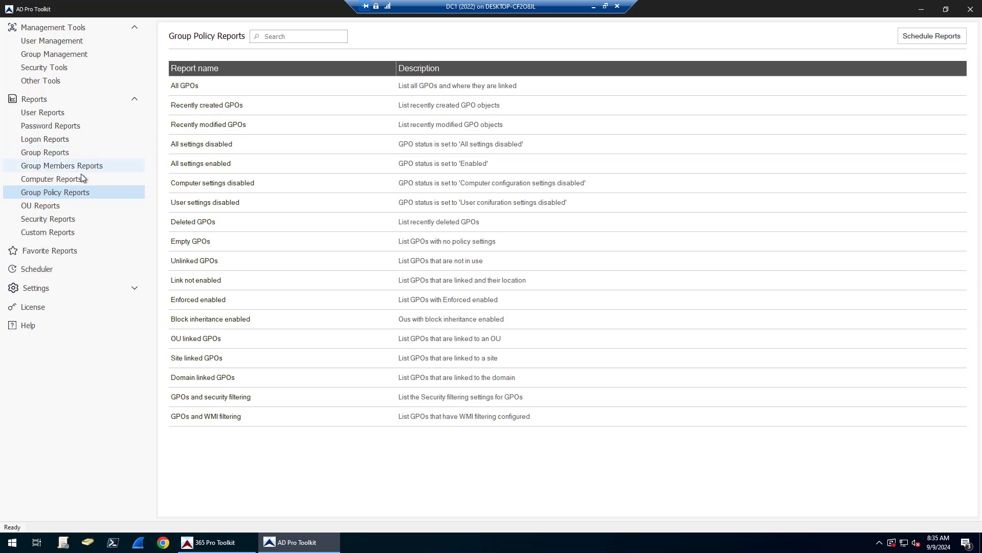
- Draft a scheduled task named All Computers, discard it unsaved, and bring up Computer Reports
{"action": "left_click", "coordinate": [44, 270]}
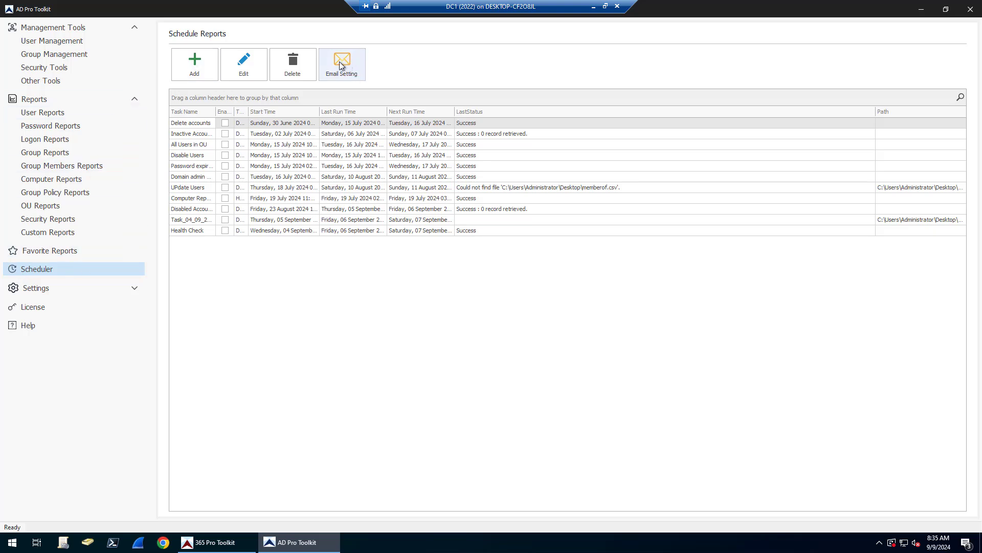
{"action": "left_click", "coordinate": [197, 64]}
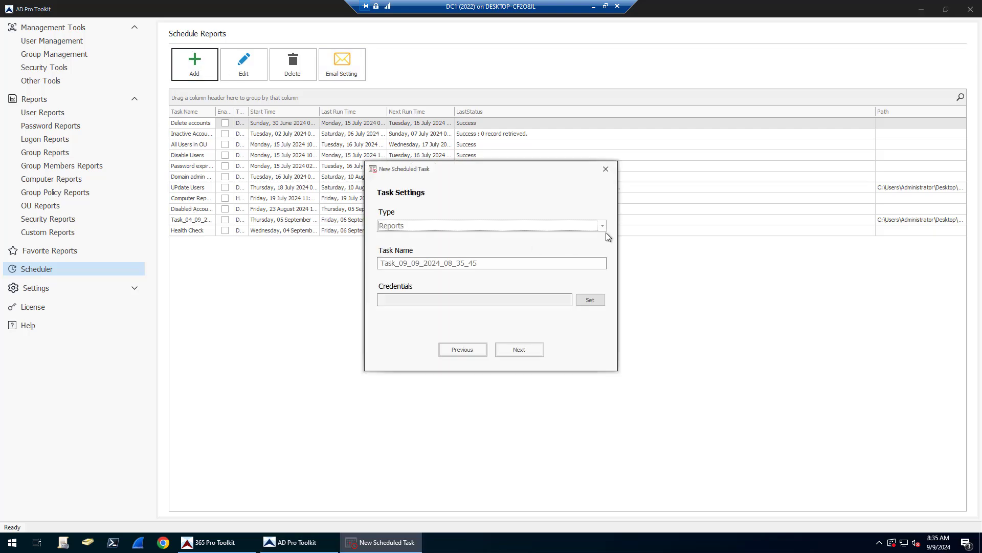
{"action": "left_click_drag", "start_coordinate": [478, 263], "coordinate": [344, 267]}
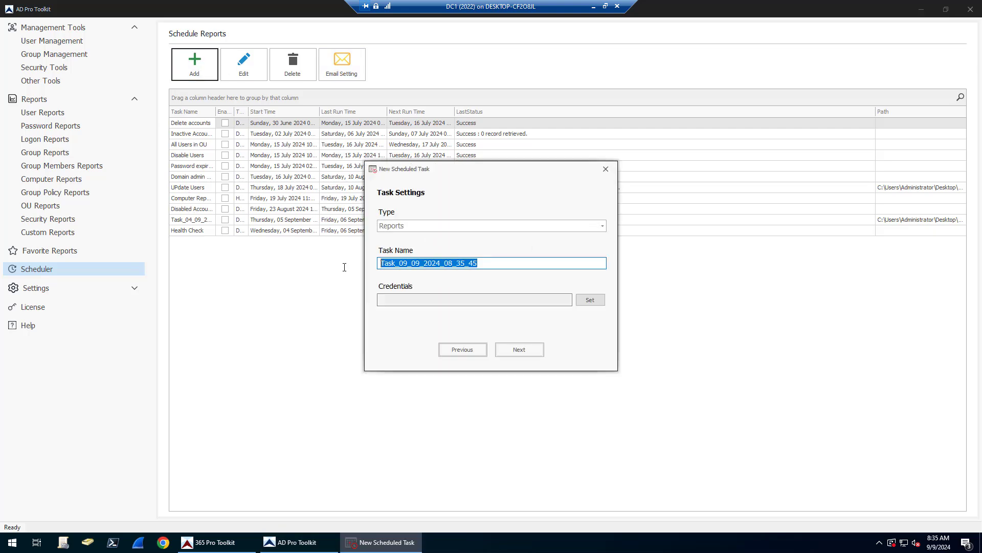
{"action": "type", "text": "All Computers"}
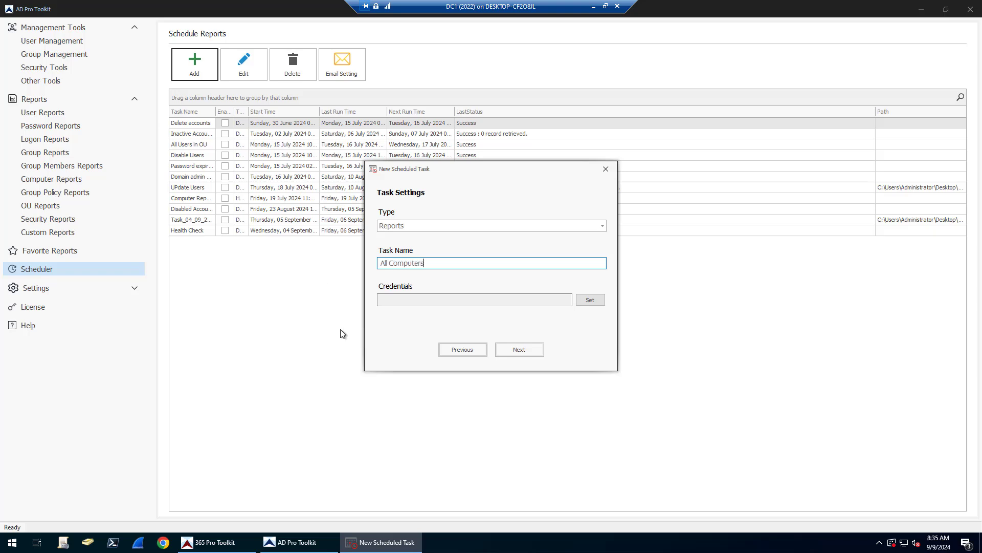
{"action": "left_click", "coordinate": [604, 169]}
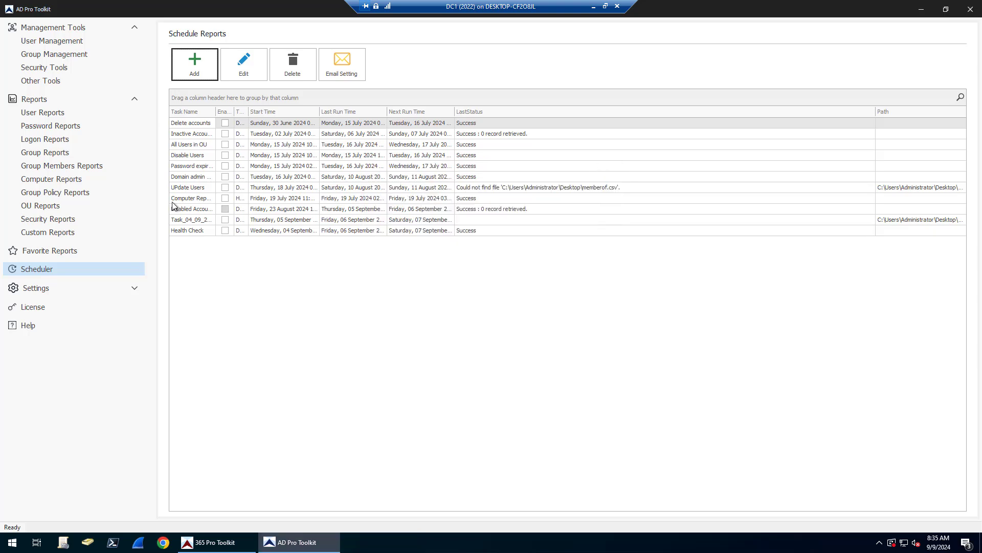
{"action": "left_click", "coordinate": [56, 181]}
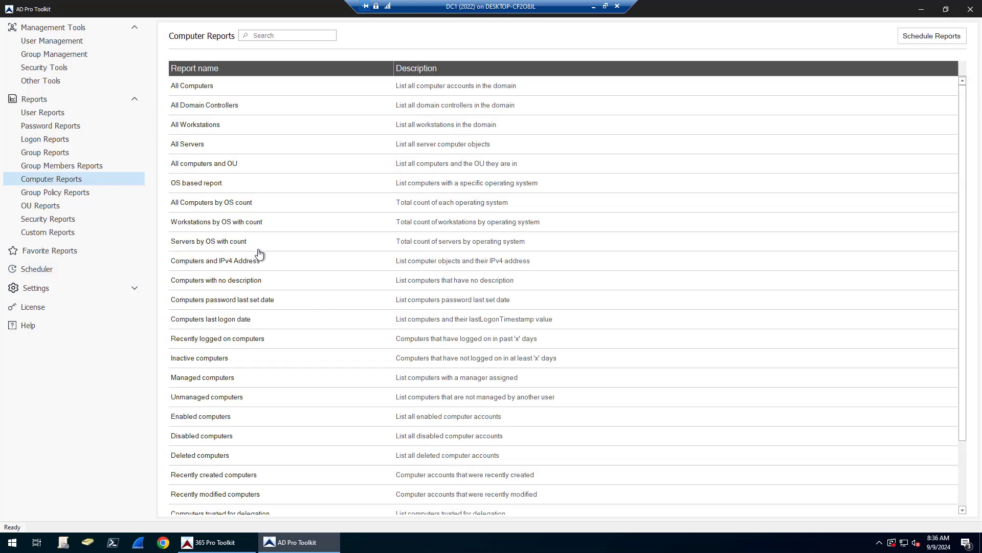
- Glance at Inactive computers, then run the OS based report for Windows 10
{"action": "double_click", "coordinate": [194, 358]}
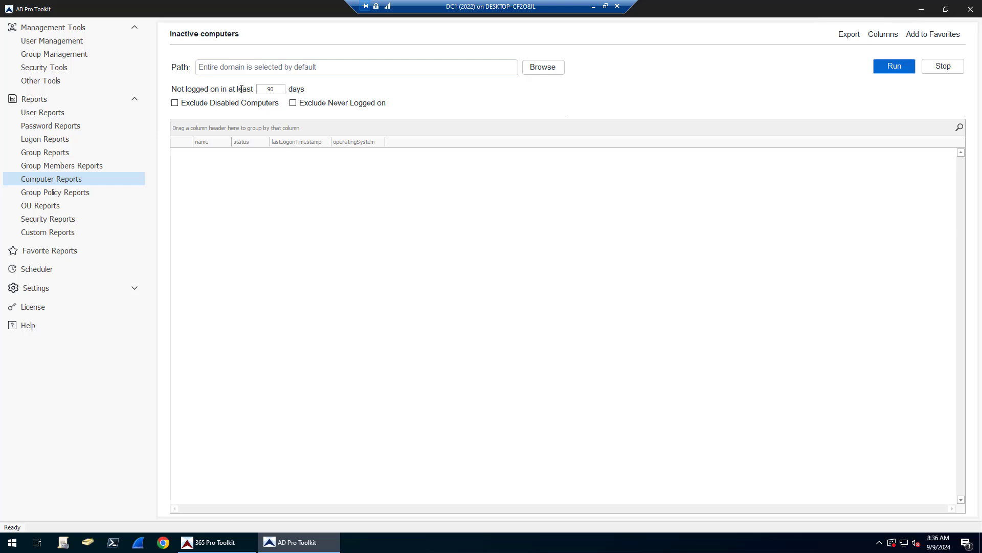
{"action": "left_click", "coordinate": [64, 183]}
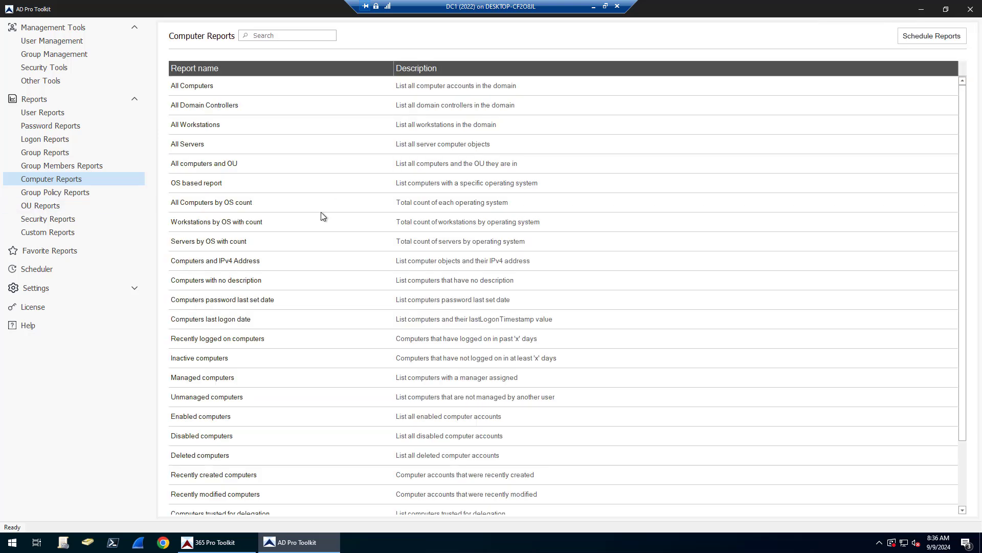
{"action": "double_click", "coordinate": [201, 187]}
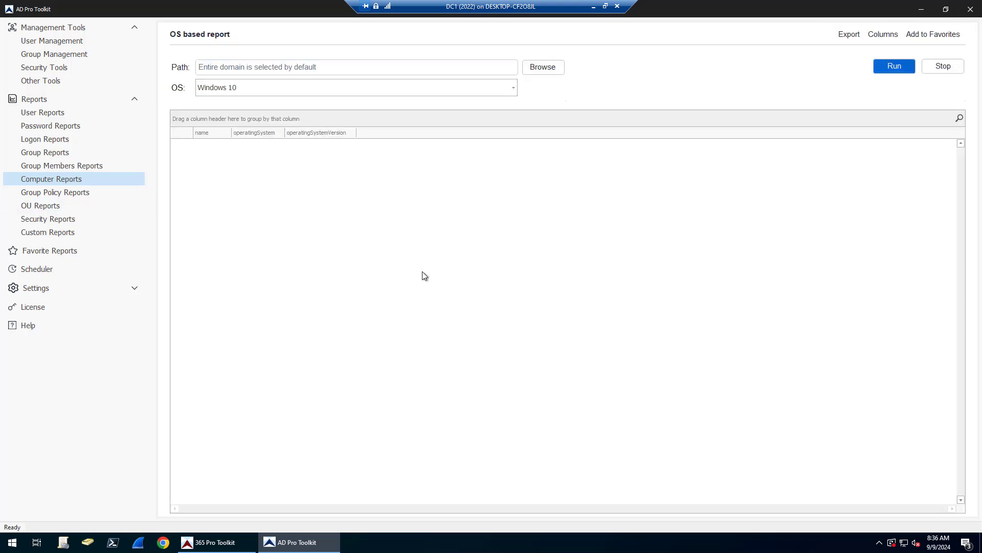
{"action": "left_click", "coordinate": [514, 89]}
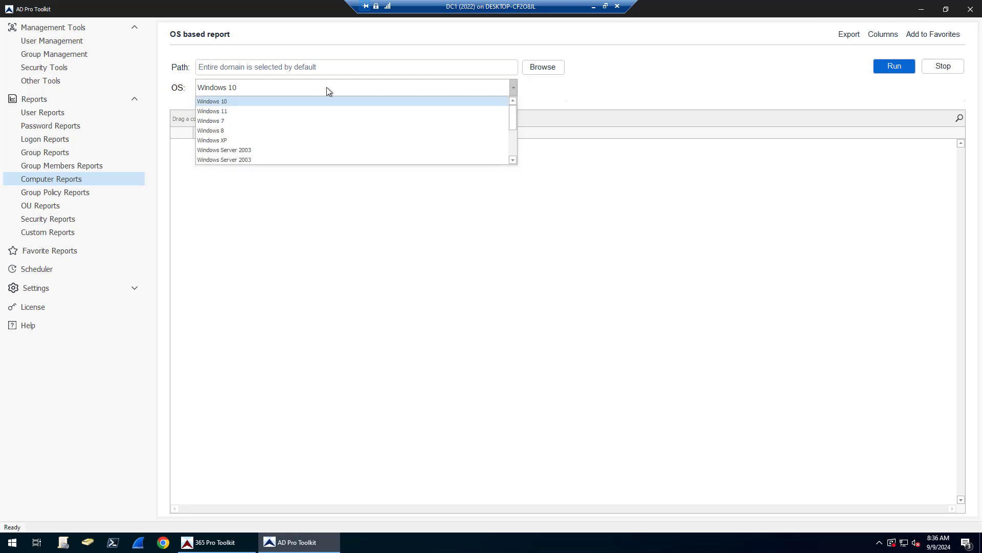
{"action": "left_click", "coordinate": [218, 102]}
{"action": "left_click", "coordinate": [893, 66]}
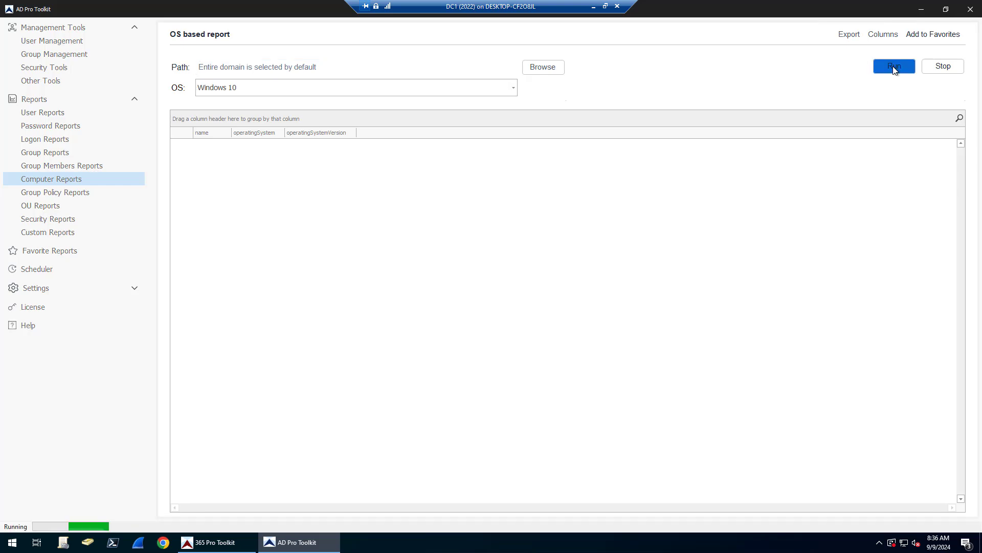
- Rerun the OS based report for Windows 11, listing 31 Windows 11 Pro computers
{"action": "left_click", "coordinate": [513, 88]}
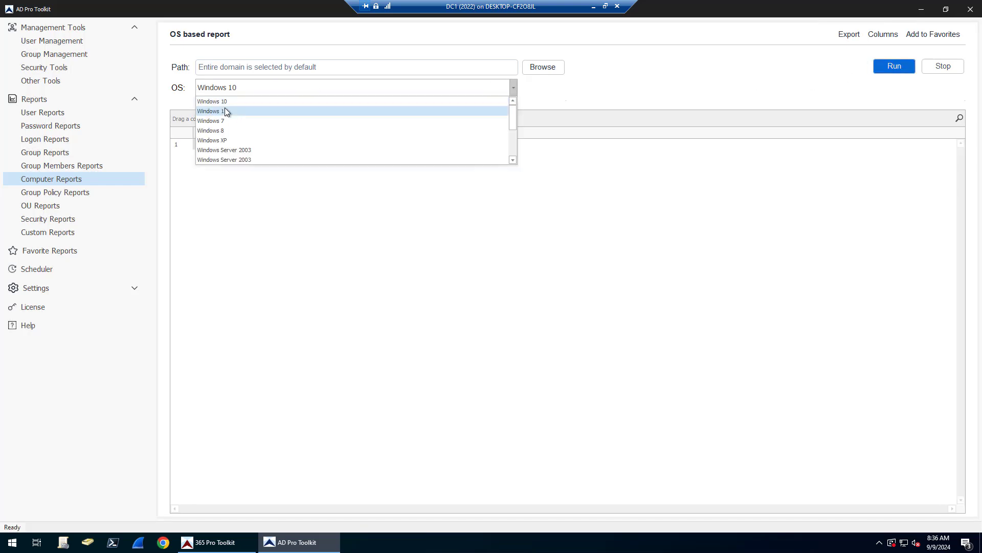
{"action": "left_click", "coordinate": [259, 110]}
{"action": "left_click", "coordinate": [898, 66]}
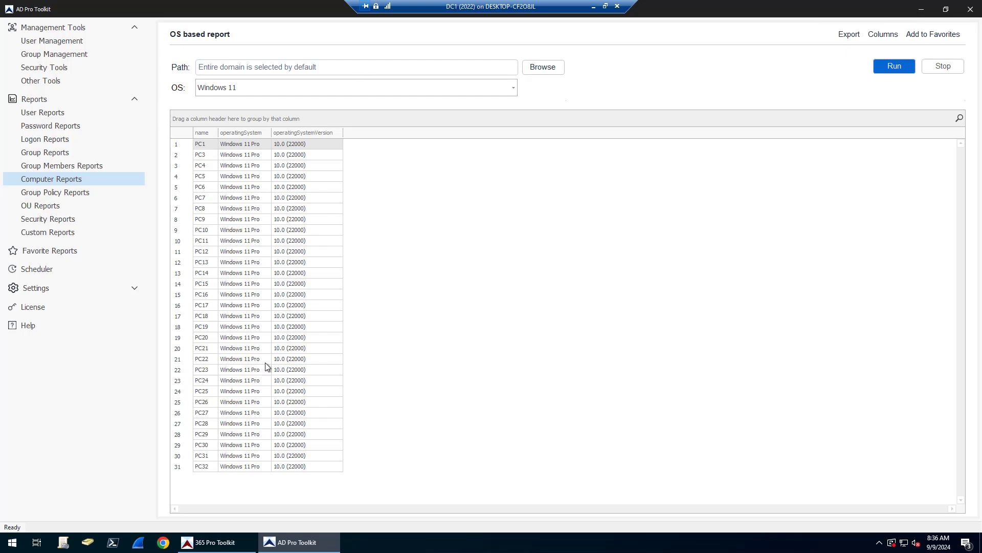
{"action": "left_click", "coordinate": [64, 178]}
{"action": "left_click", "coordinate": [77, 205]}
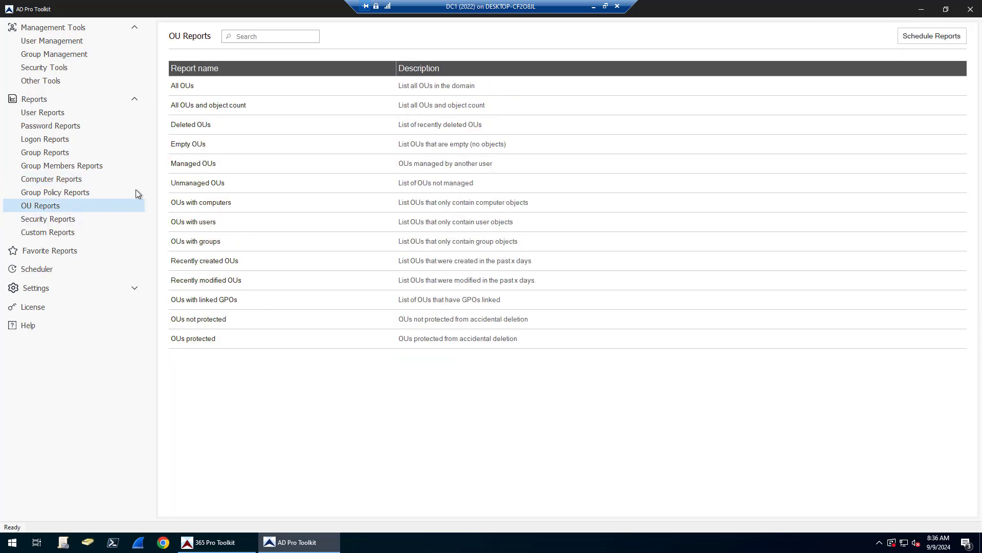
- Run the All OUs and object count report and browse per-OU counts, e.g. Management 558
{"action": "left_click", "coordinate": [181, 87]}
{"action": "left_click", "coordinate": [53, 204]}
{"action": "left_click", "coordinate": [199, 102]}
{"action": "left_click", "coordinate": [892, 67]}
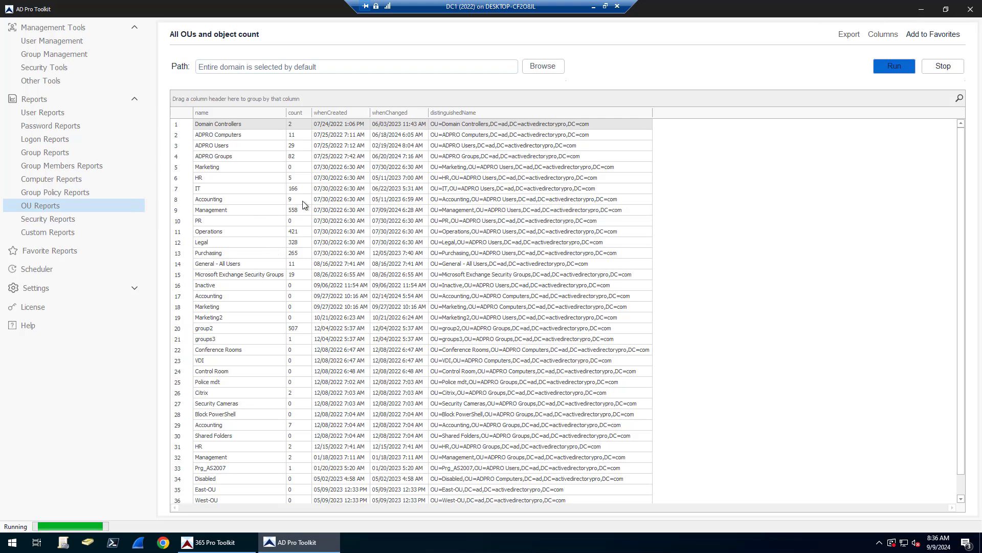
{"action": "left_click", "coordinate": [298, 317]}
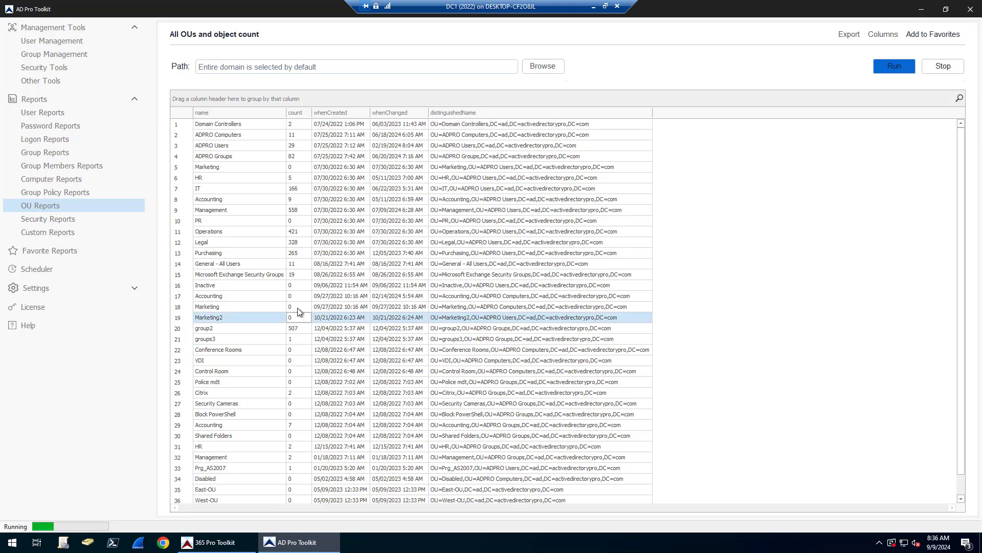
{"action": "left_click_drag", "start_coordinate": [299, 311], "coordinate": [300, 369]}
- Run the LAPS passwords (Legacy) report from Security Reports, showing three computers' passwords
{"action": "left_click", "coordinate": [58, 206]}
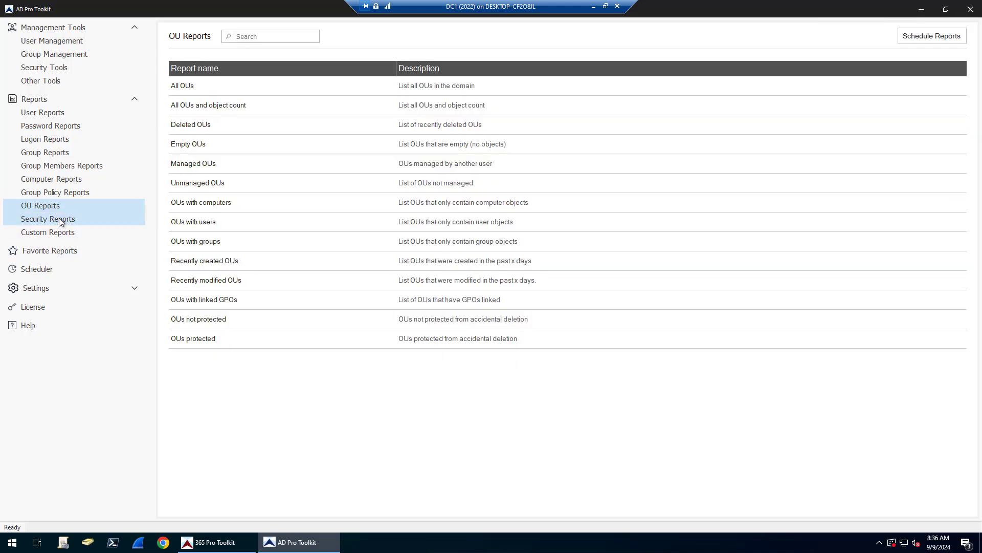
{"action": "left_click", "coordinate": [61, 220]}
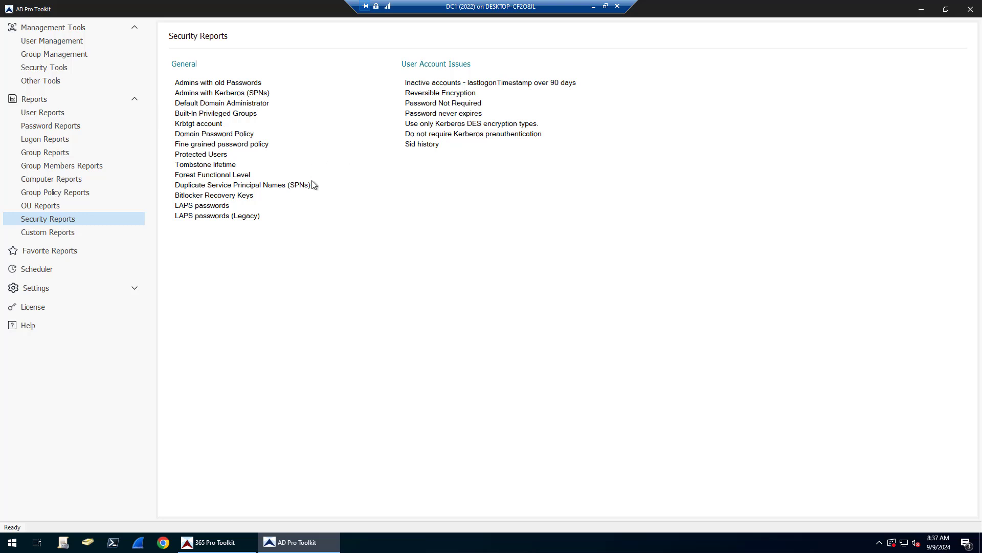
{"action": "left_click", "coordinate": [205, 216]}
{"action": "left_click", "coordinate": [894, 68]}
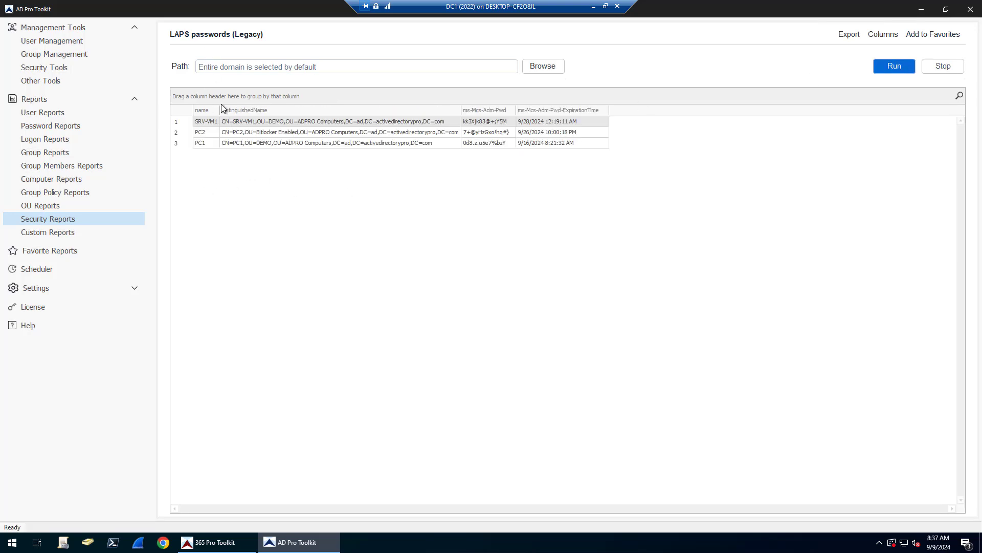
- Run the Bitlocker Recovery Keys report, which returns PC1's recovery key
{"action": "left_click", "coordinate": [72, 220]}
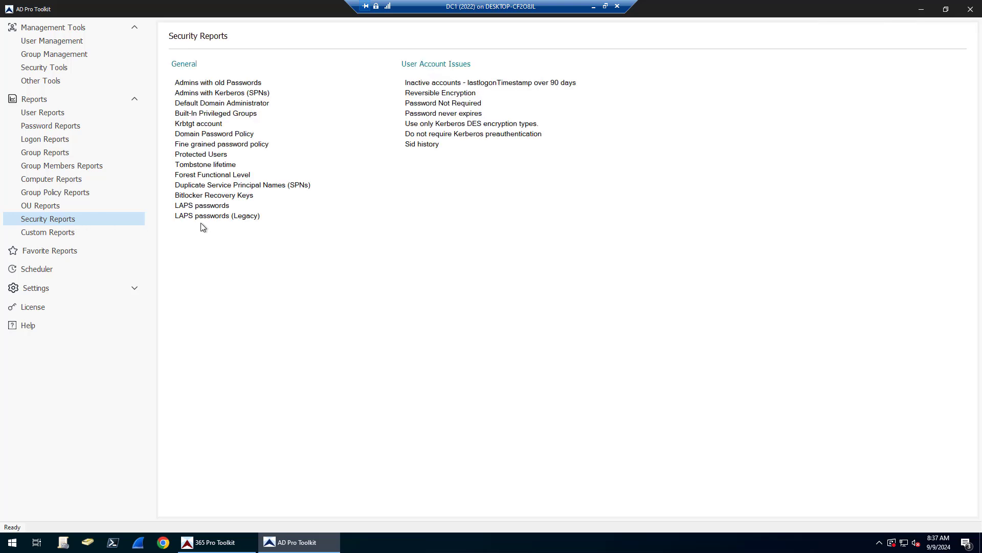
{"action": "left_click", "coordinate": [201, 195]}
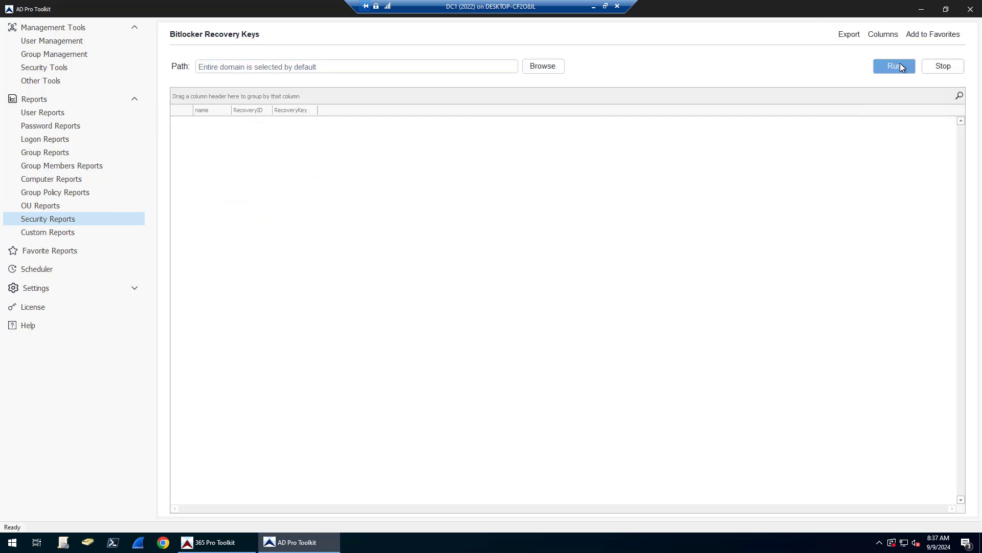
{"action": "left_click", "coordinate": [903, 67]}
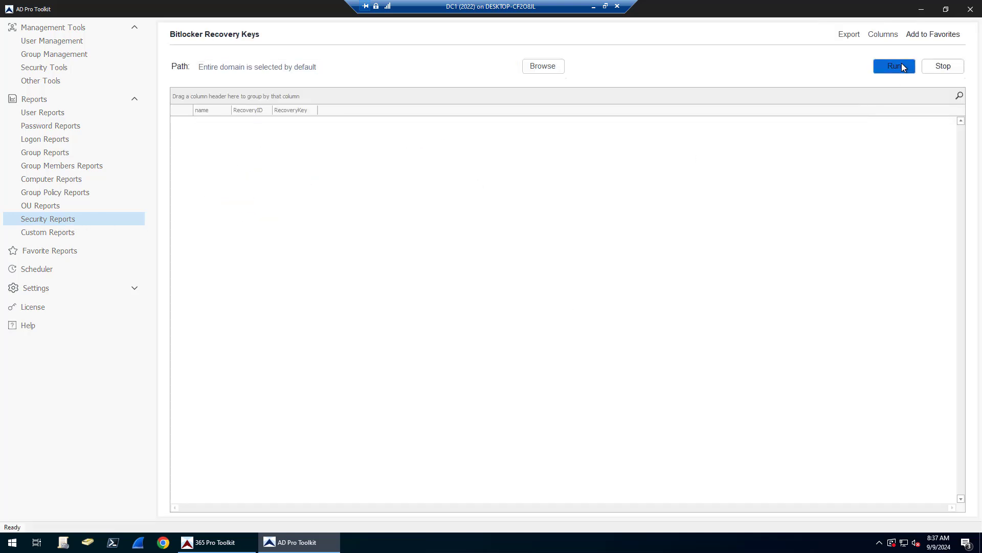
{"action": "left_click", "coordinate": [45, 222]}
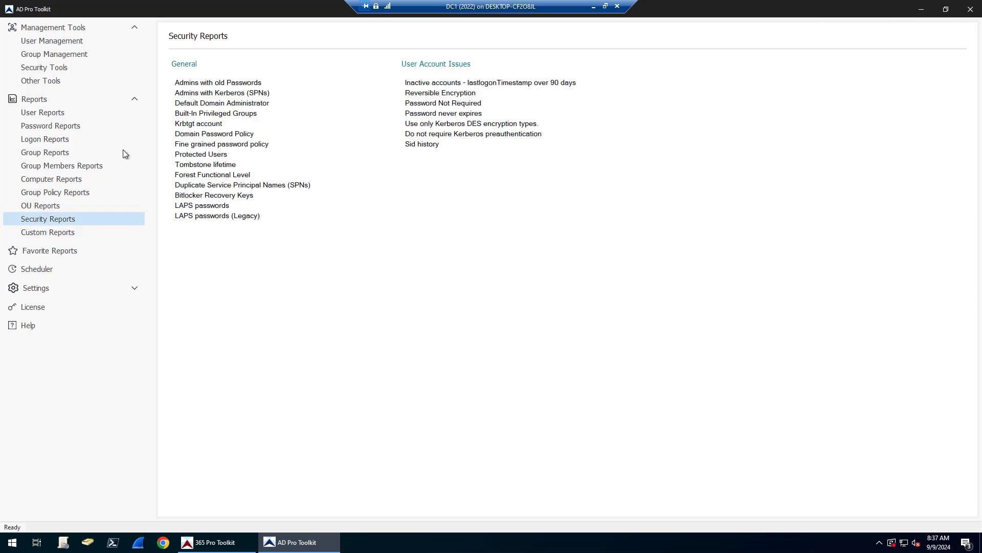
- Run Single User Details for one user account and scroll through its full attribute list
{"action": "left_click", "coordinate": [39, 113]}
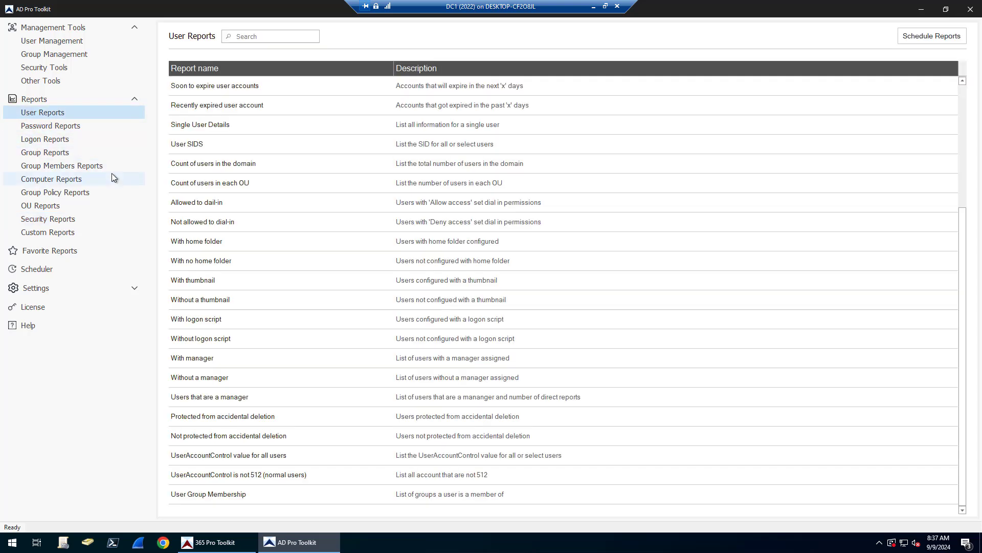
{"action": "double_click", "coordinate": [194, 128]}
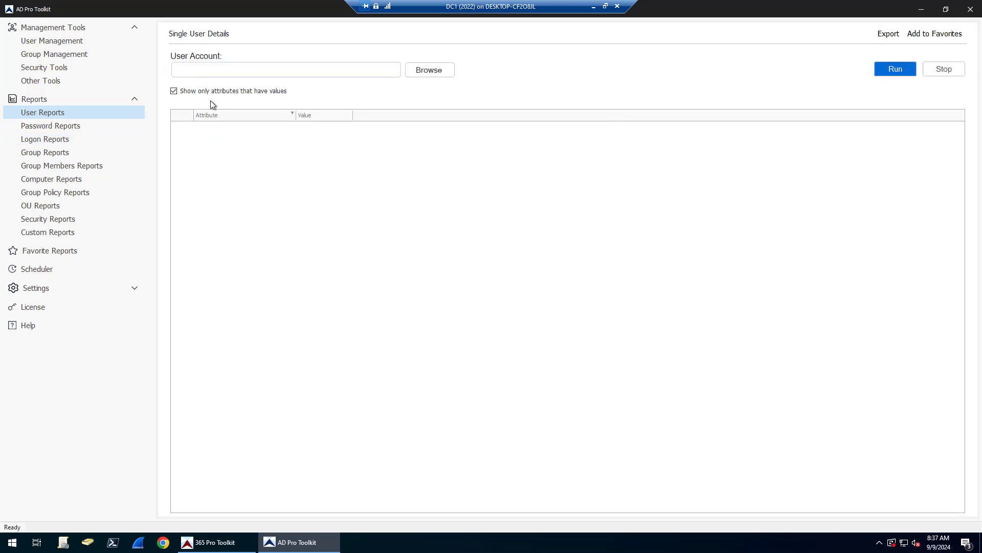
{"action": "left_click", "coordinate": [229, 71]}
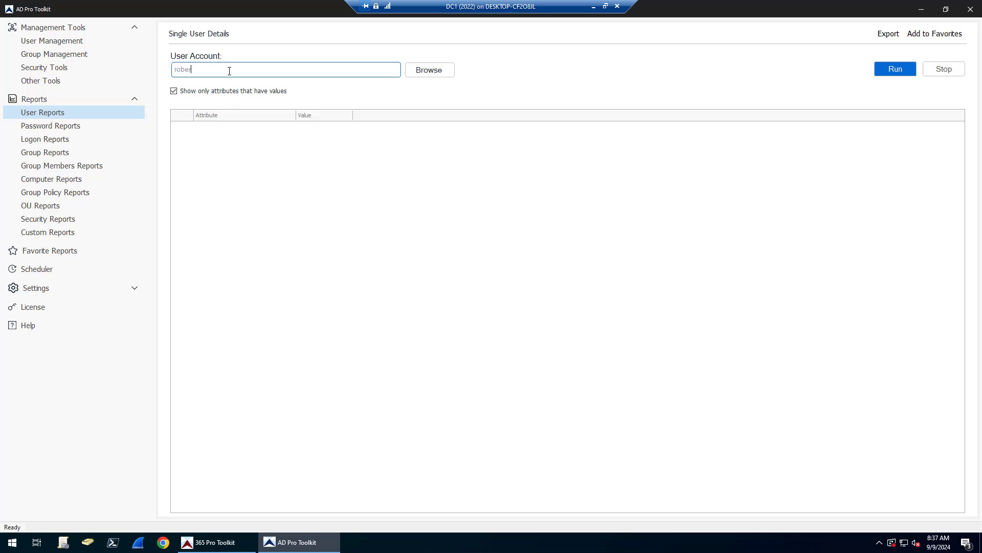
{"action": "left_click", "coordinate": [890, 69]}
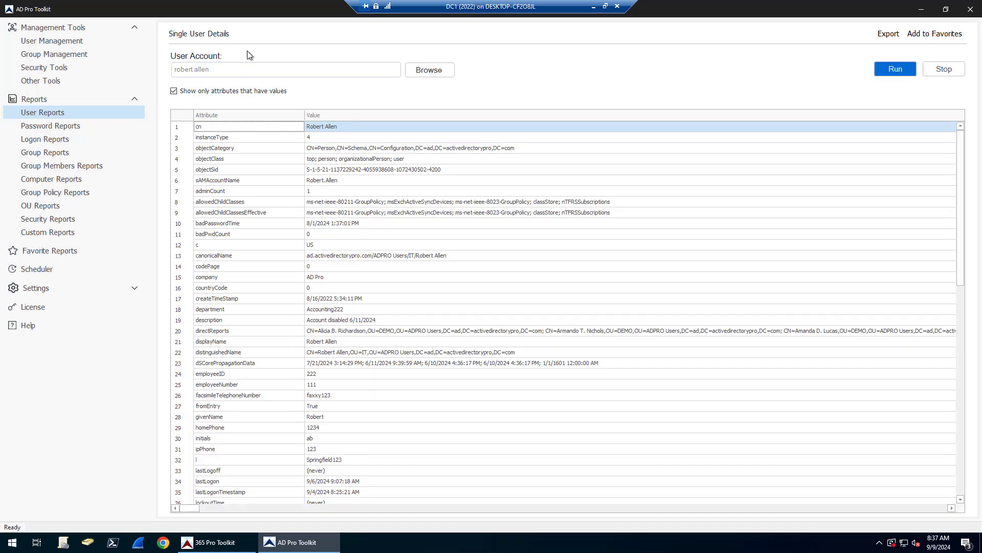
{"action": "scroll", "coordinate": [330, 240], "scroll_direction": "down", "scroll_amount": 5}
{"action": "scroll", "coordinate": [327, 243], "scroll_direction": "down", "scroll_amount": 10}
{"action": "scroll", "coordinate": [327, 243], "scroll_direction": "up", "scroll_amount": 15}
{"action": "left_click", "coordinate": [53, 114]}
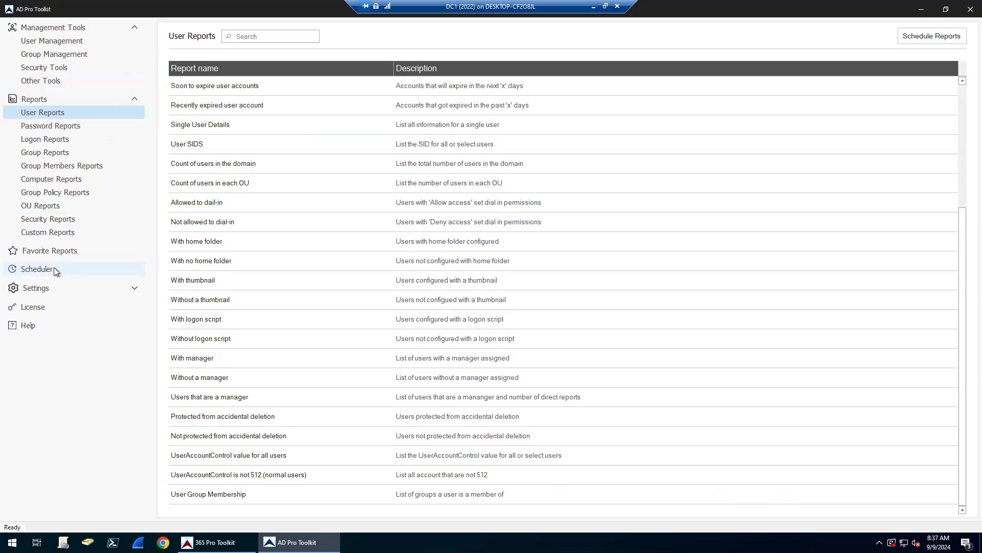
- Browse Custom and Favorite Reports, ending on the eleven scheduled tasks in Scheduler
{"action": "left_click", "coordinate": [57, 232]}
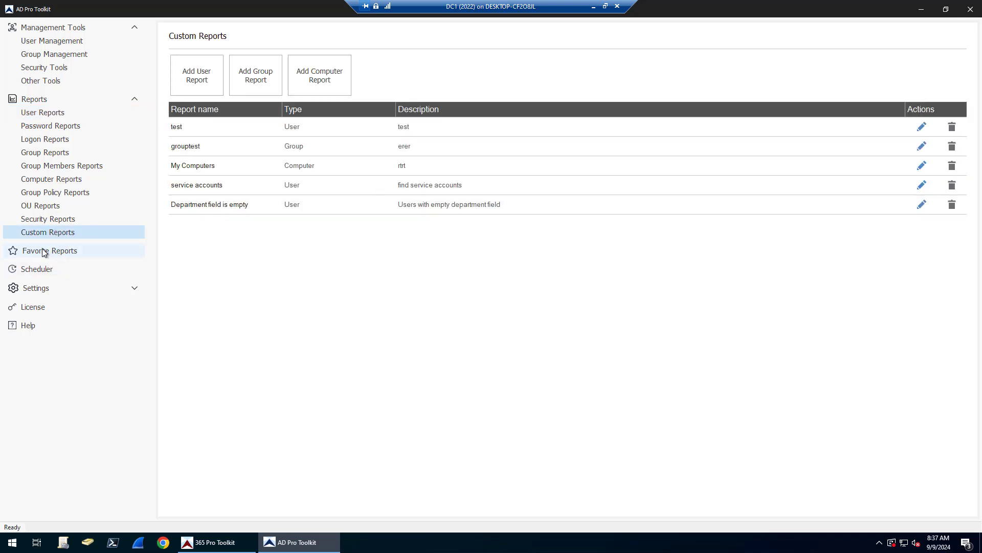
{"action": "left_click", "coordinate": [49, 250]}
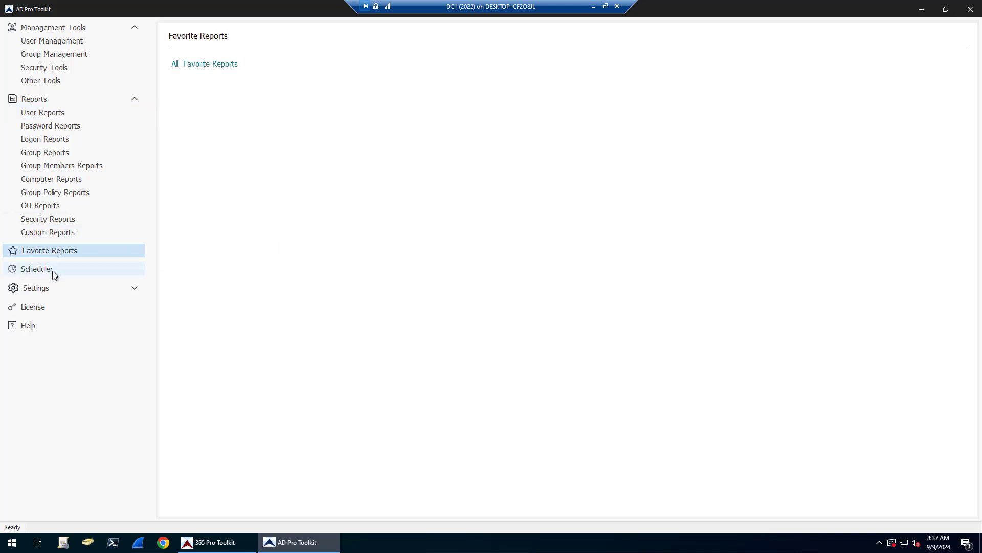
{"action": "left_click", "coordinate": [45, 272]}
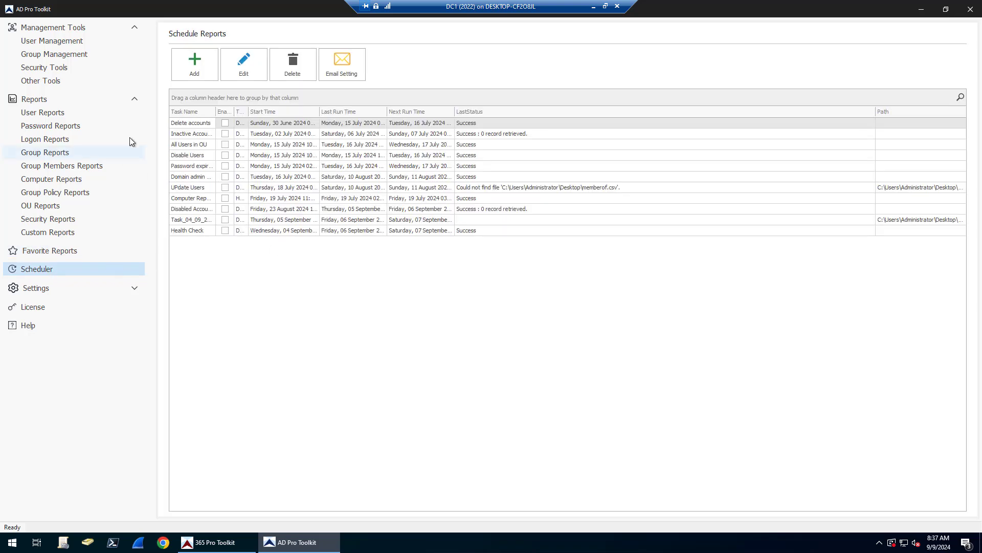